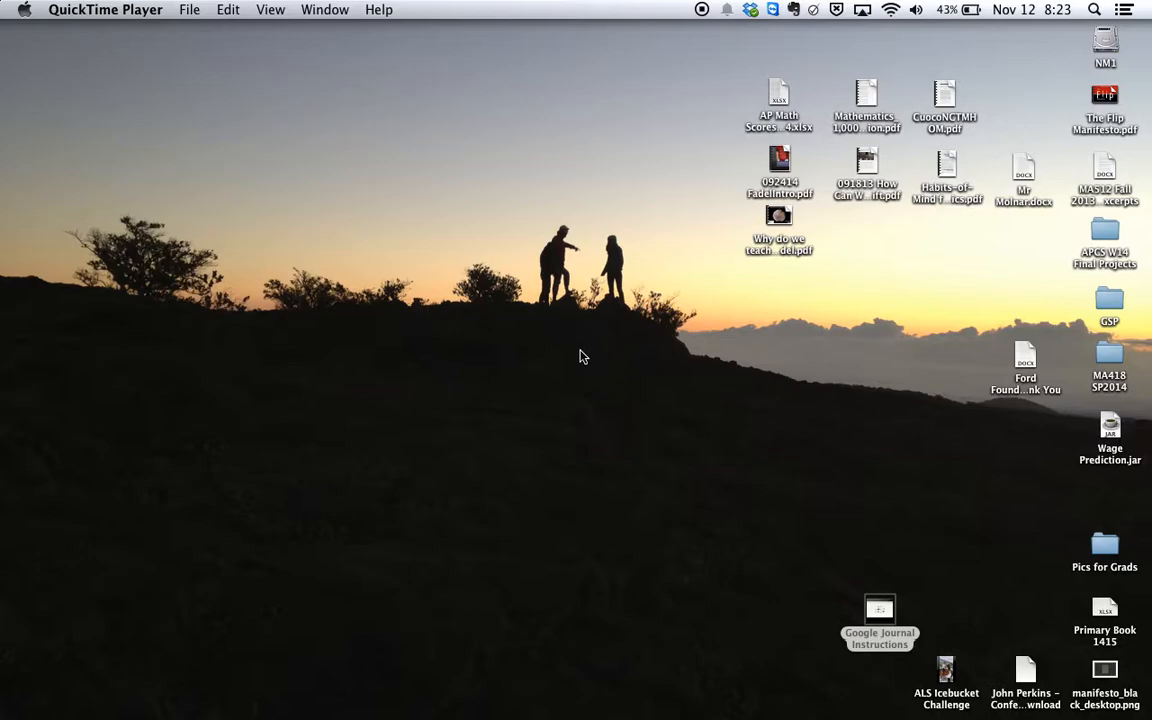
Step: Launch GSP5 (The Geometer's Sketchpad) and enlarge the blank sketch window to cover most of the desktop
key("super+space")
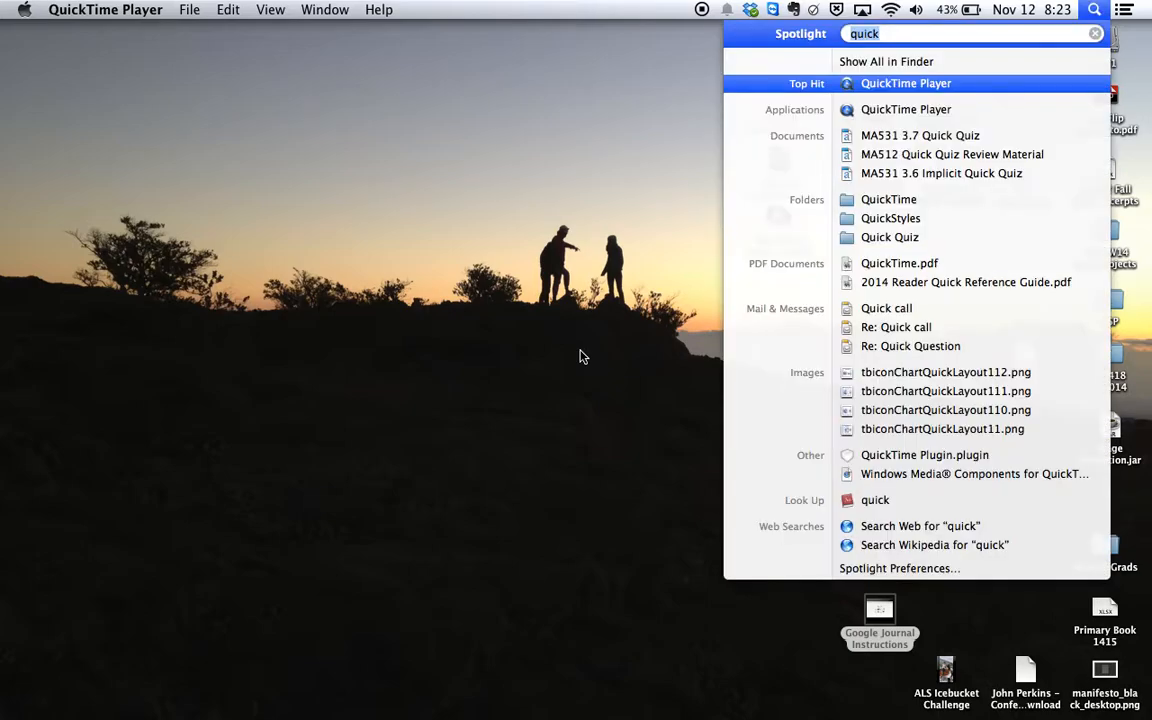
key("BackSpace")
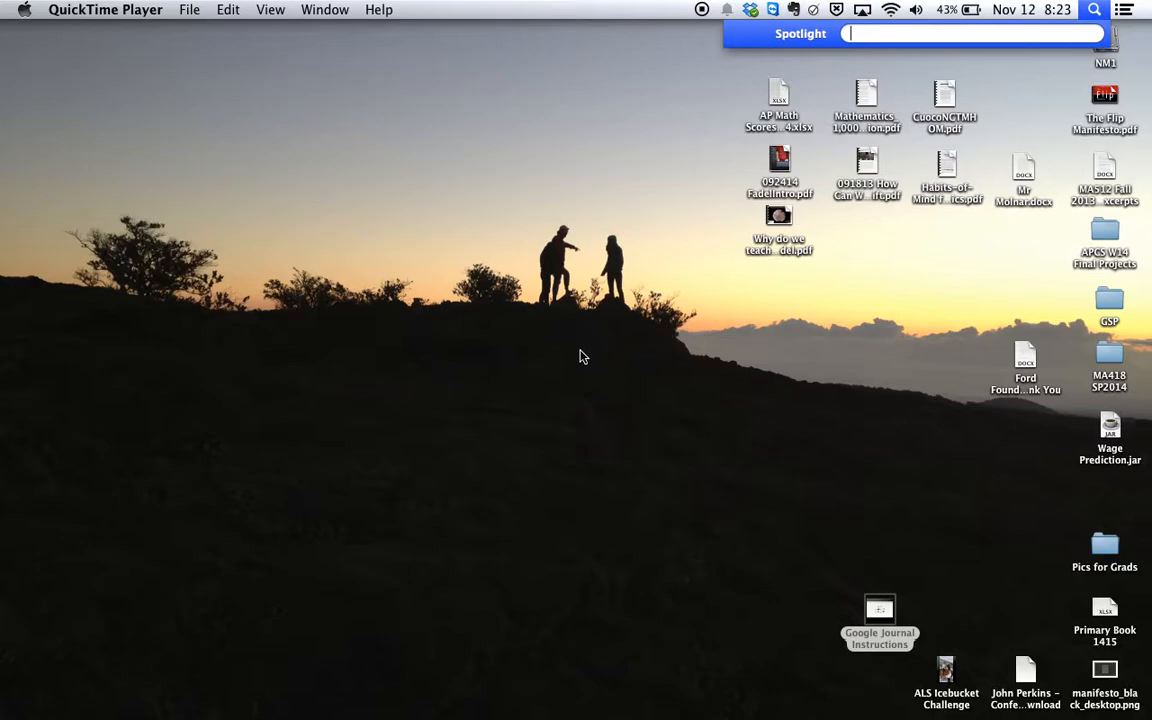
type("gsp")
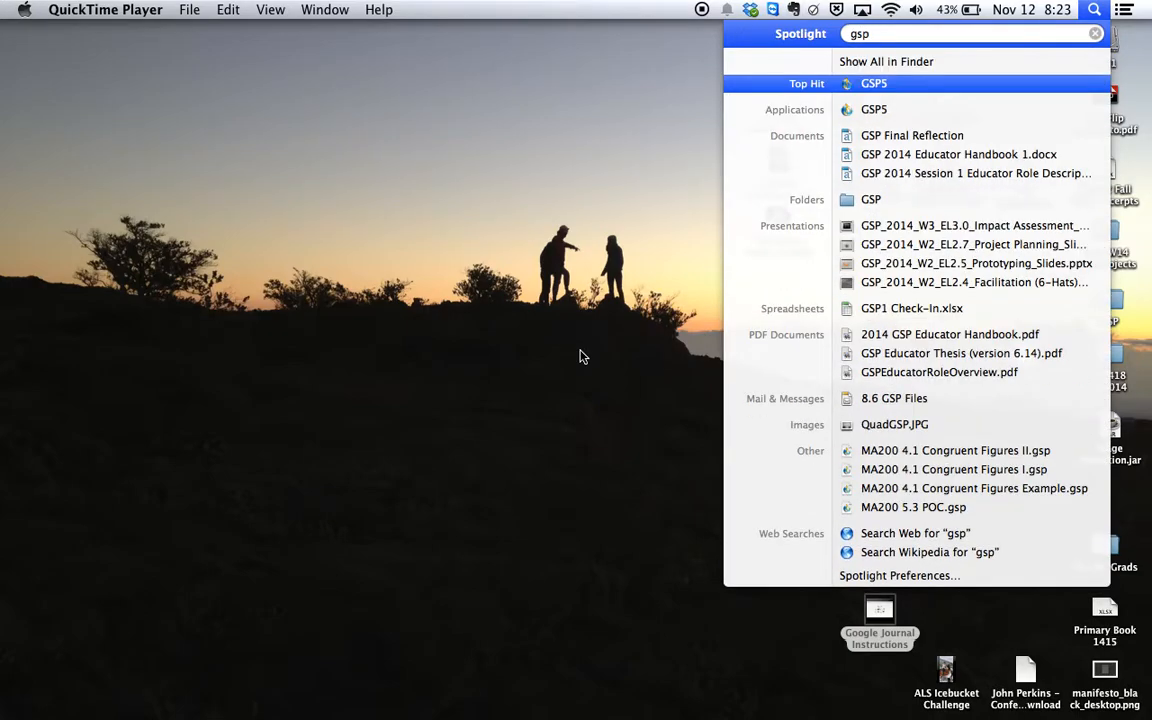
key("Return")
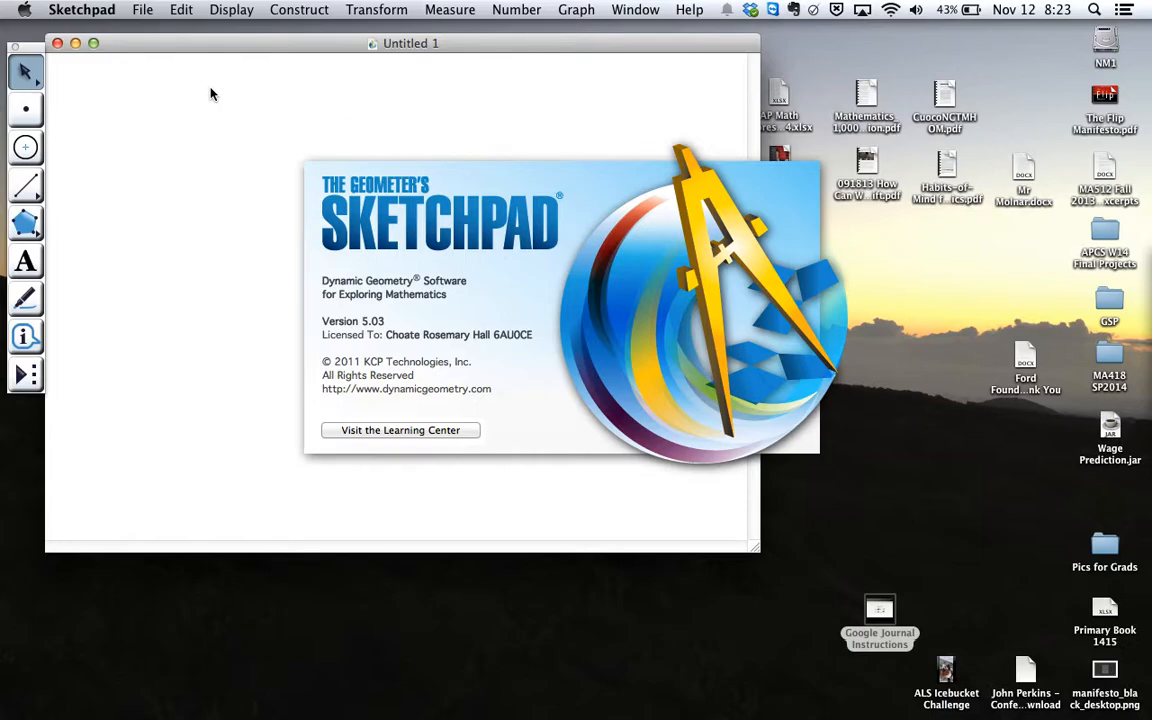
left_click_drag(757, 552, 1033, 686)
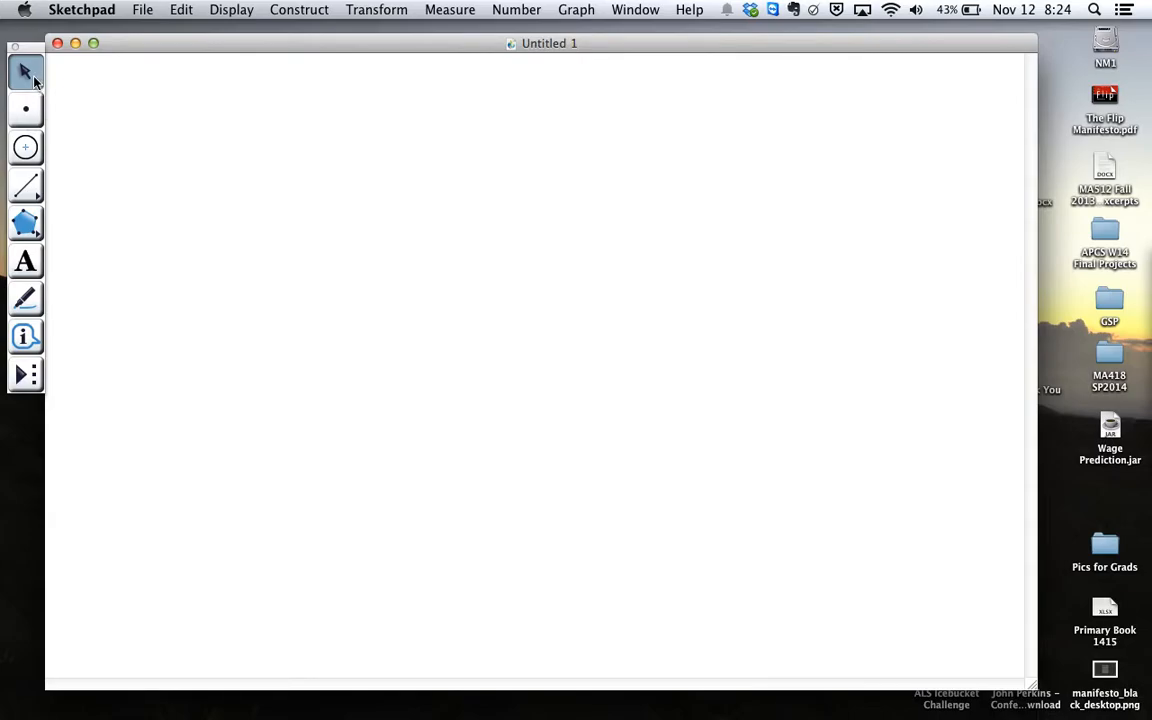
Step: Place three separate points in the sketch as triangle corners: upper left, upper right and lower left
left_click_drag(33, 80, 26, 112)
left_click(26, 112)
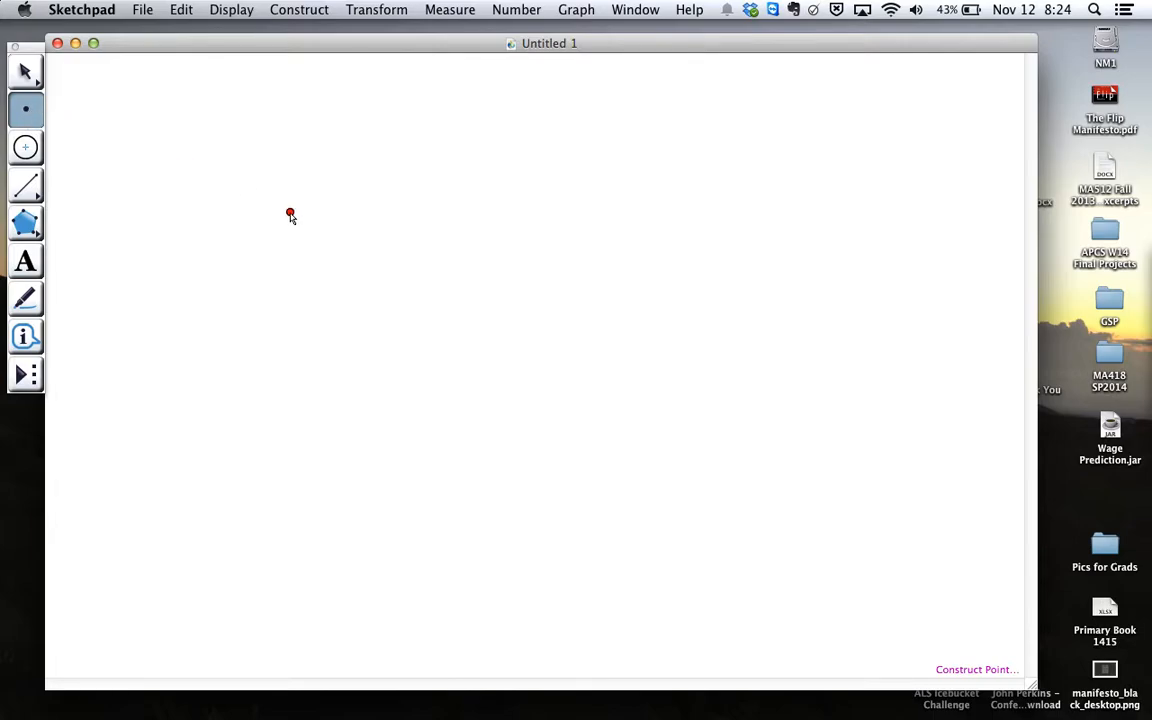
left_click(311, 212)
left_click_drag(725, 147, 747, 153)
left_click(453, 556)
left_click(399, 571)
Step: Show labels on the three points in order: A upper left, B upper right and C at the bottom
left_click(27, 264)
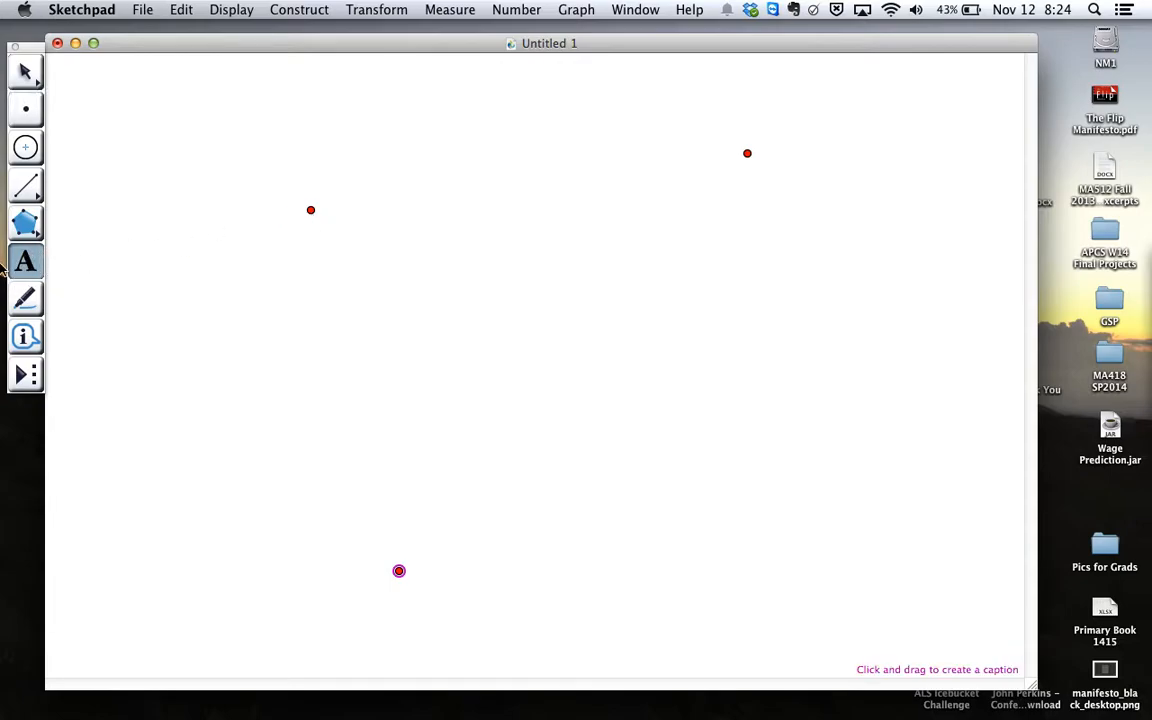
left_click(309, 214)
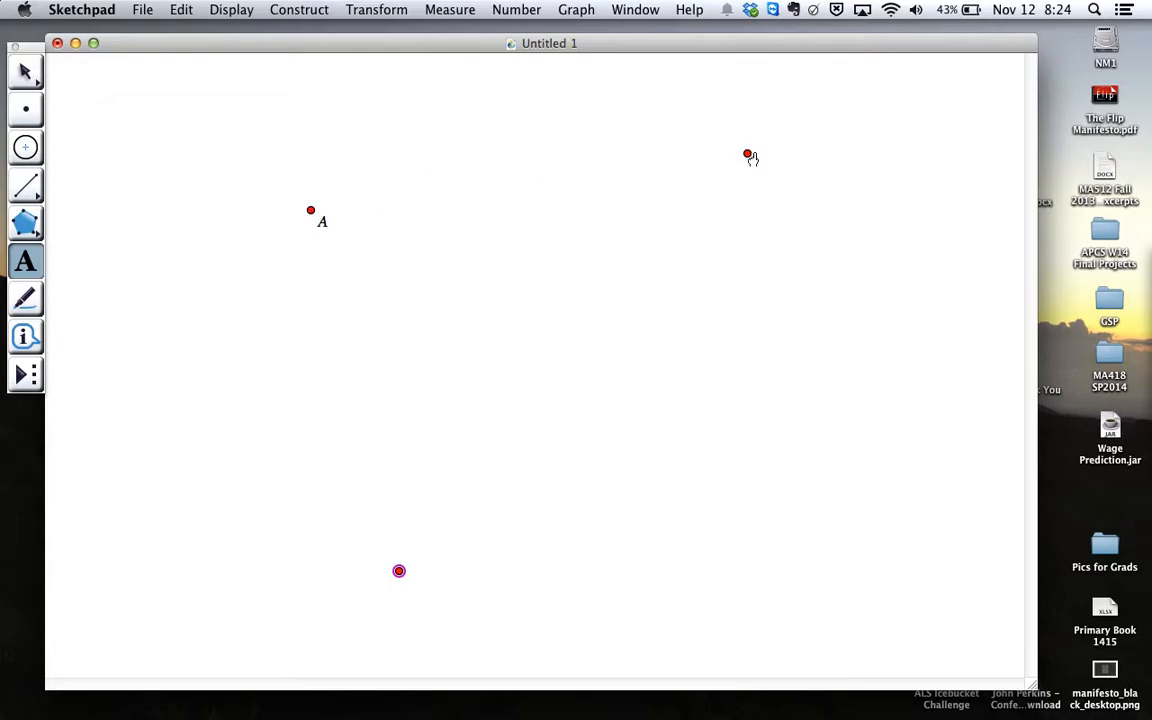
left_click(746, 158)
left_click(399, 573)
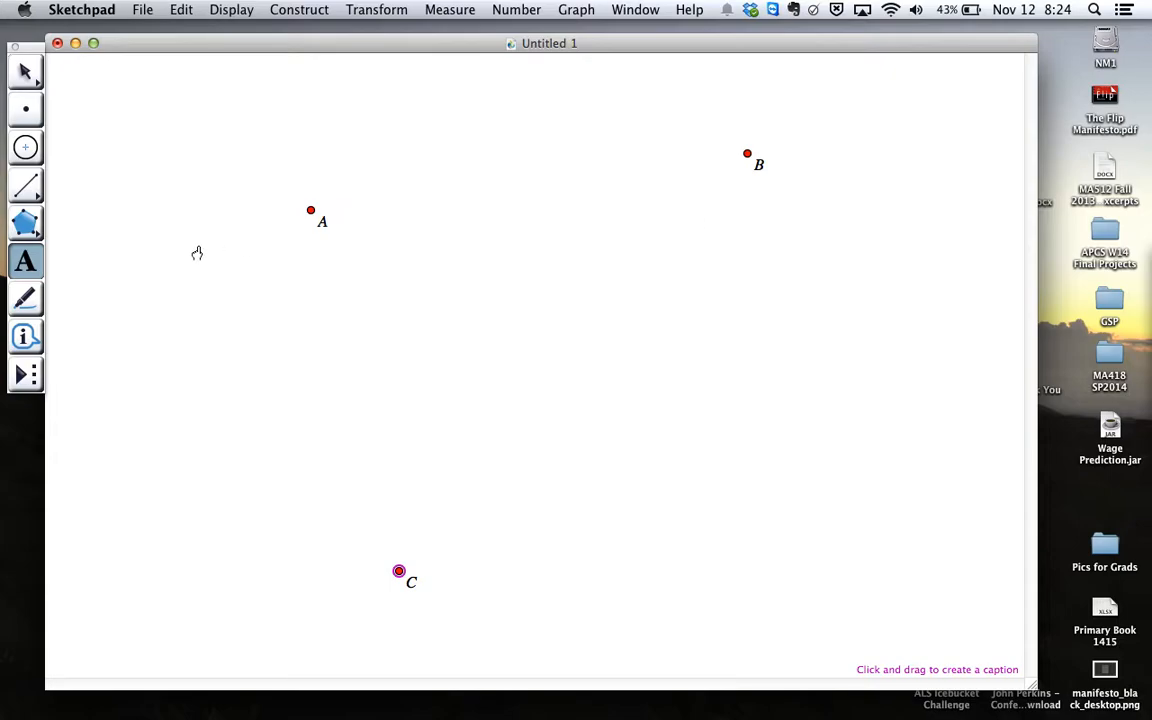
Step: Select points A, B and C together, and clear the selection
left_click(26, 74)
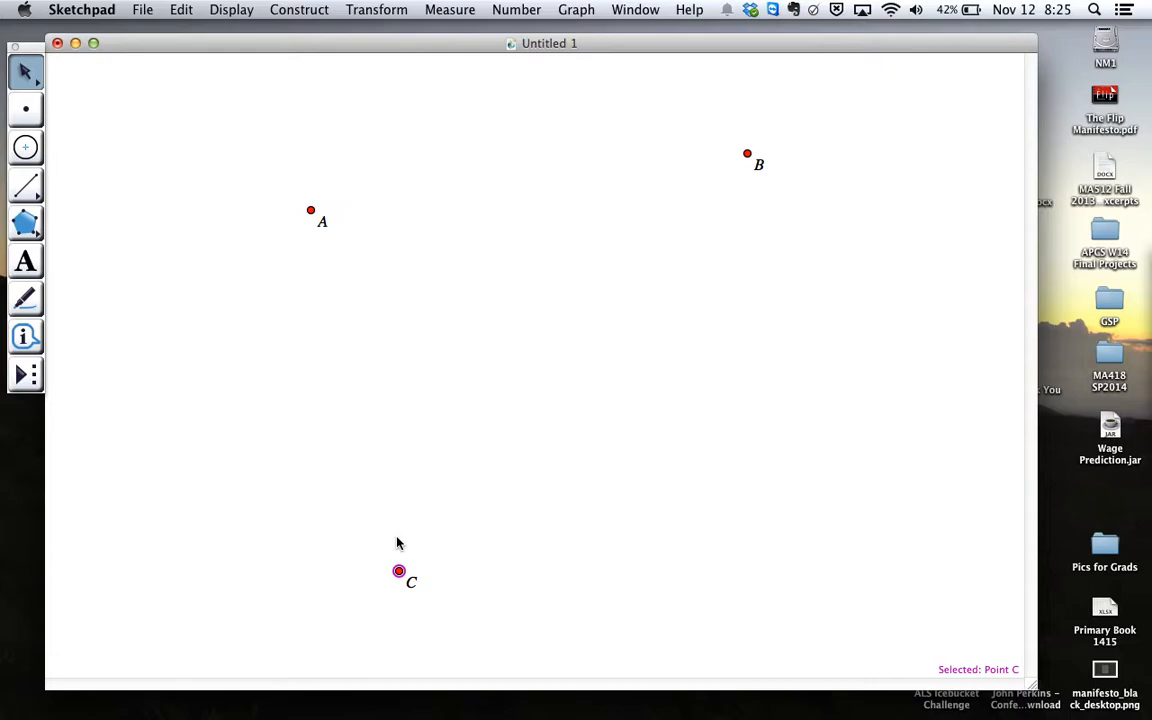
key("Escape")
left_click(314, 213)
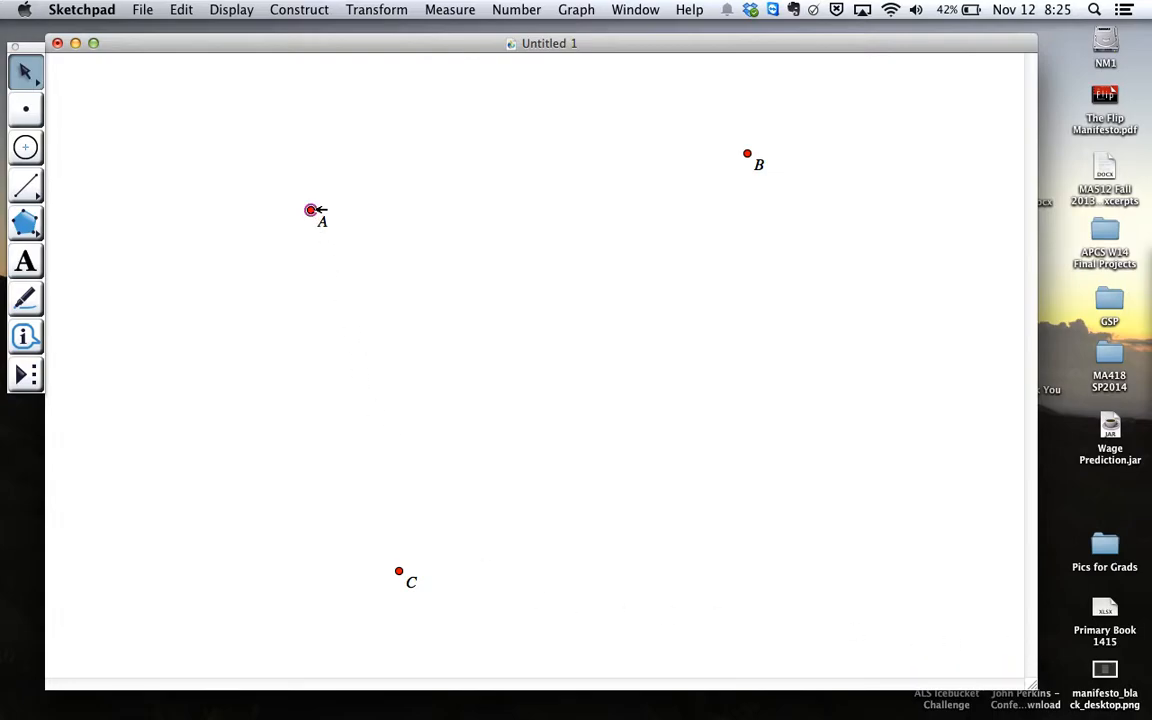
left_click(752, 153)
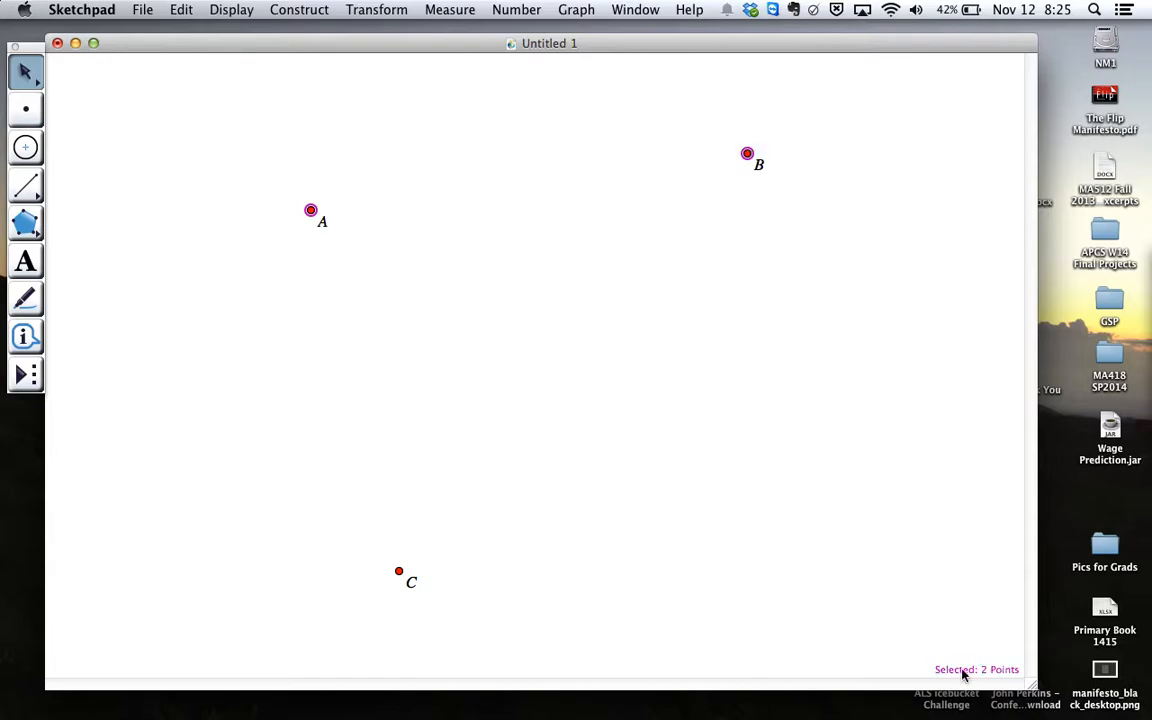
left_click(399, 571)
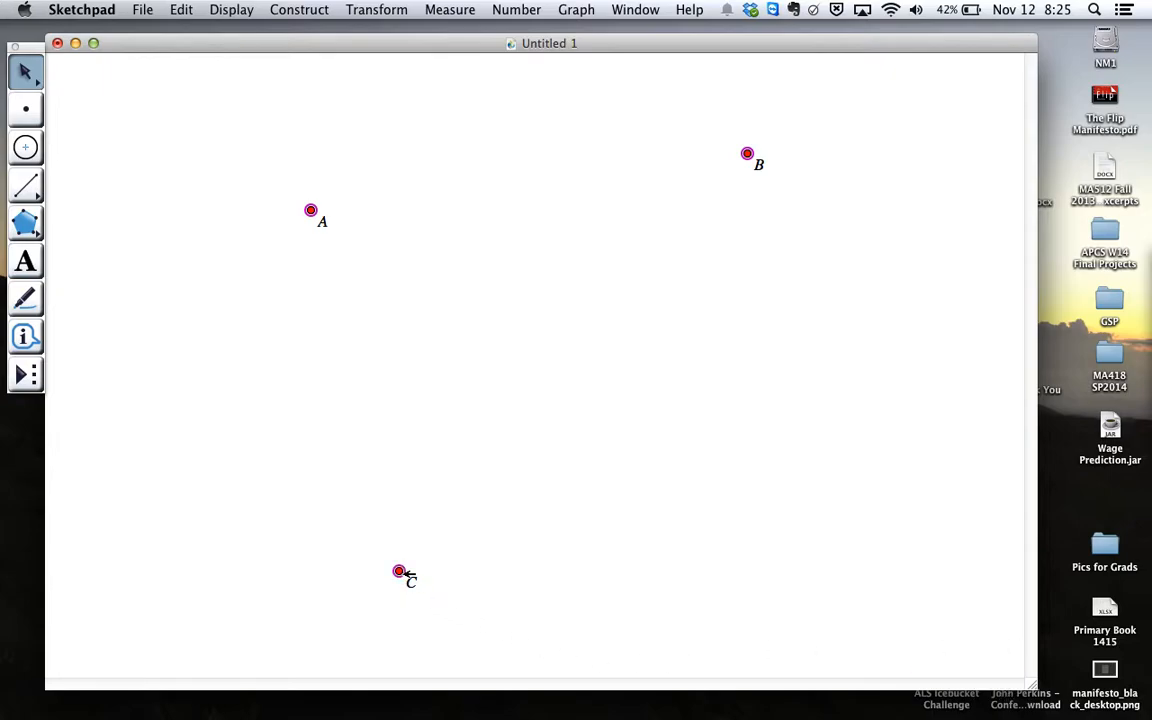
left_click(845, 648)
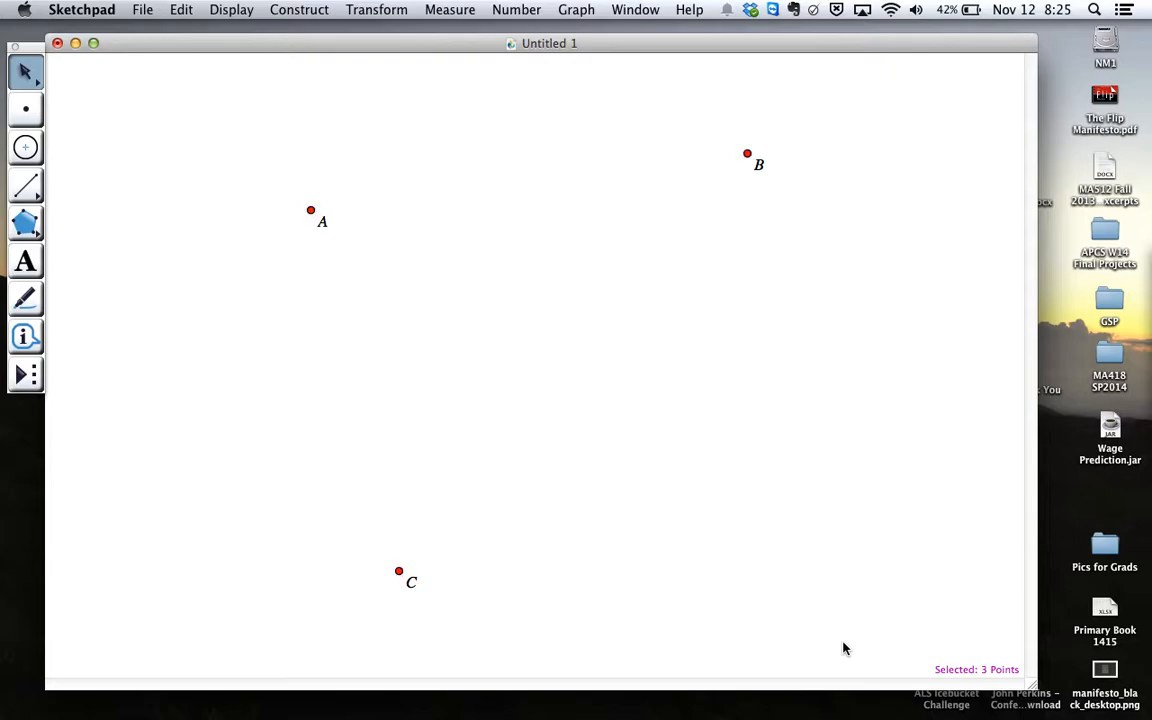
Step: Rename the point labels: A as P, B as Q and C as R
double_click(322, 229)
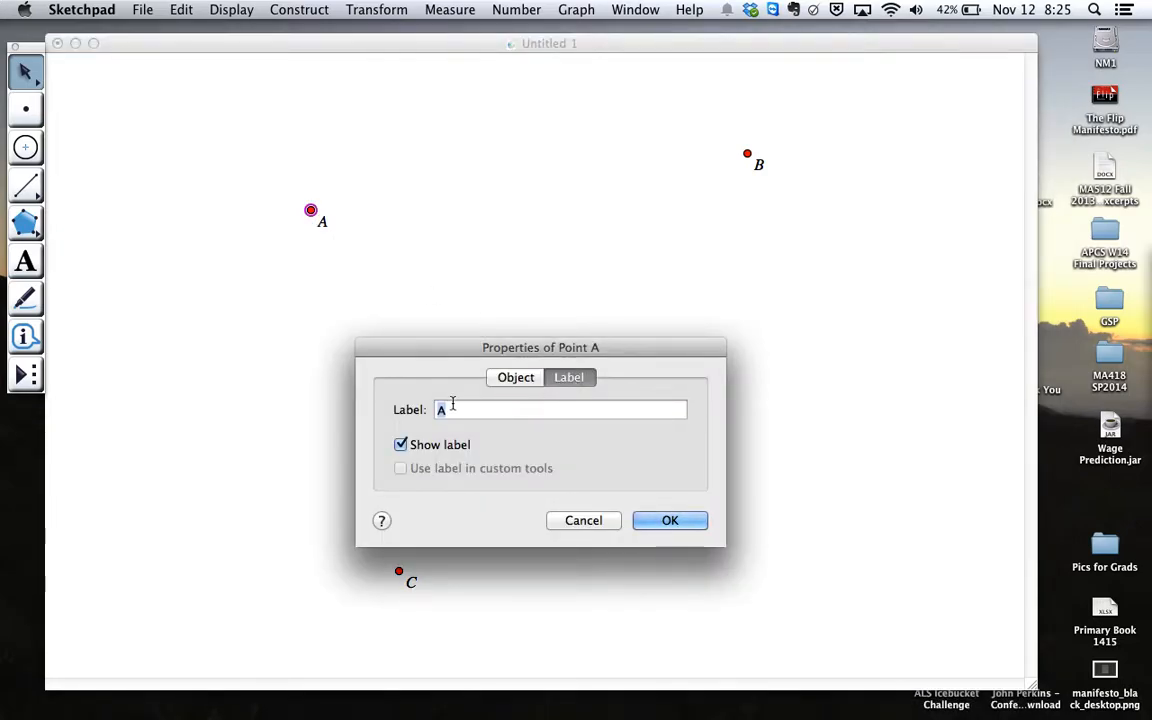
type("P")
key("Return")
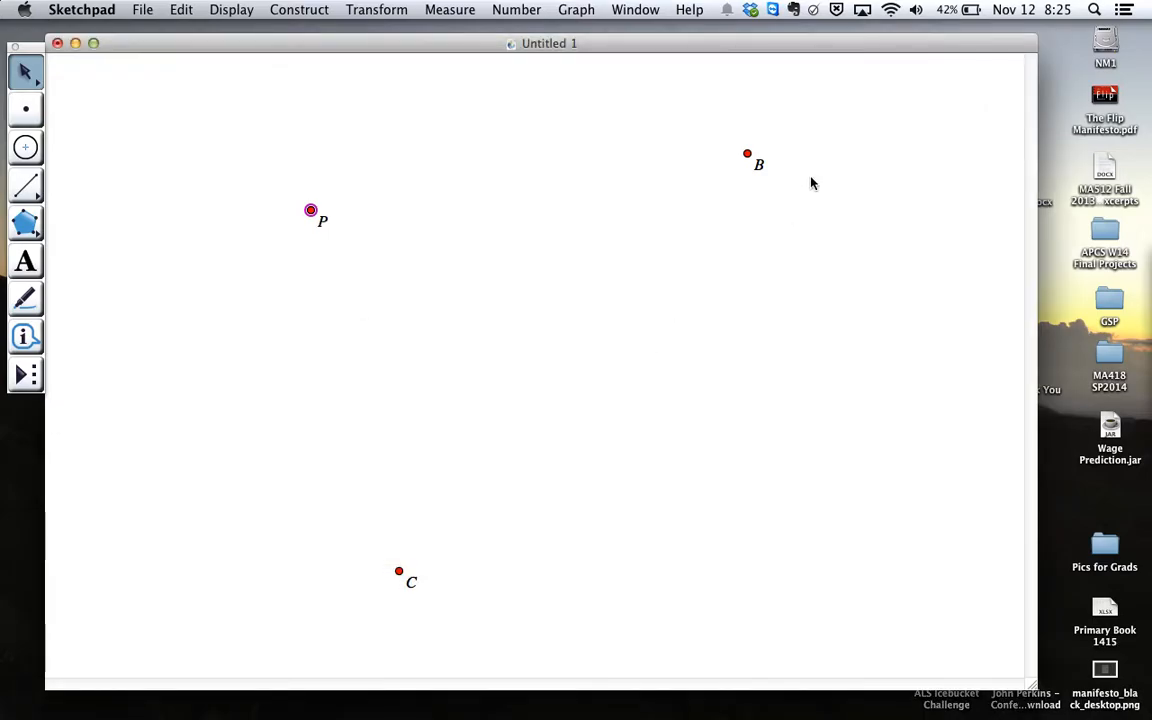
left_click(748, 154)
double_click(759, 167)
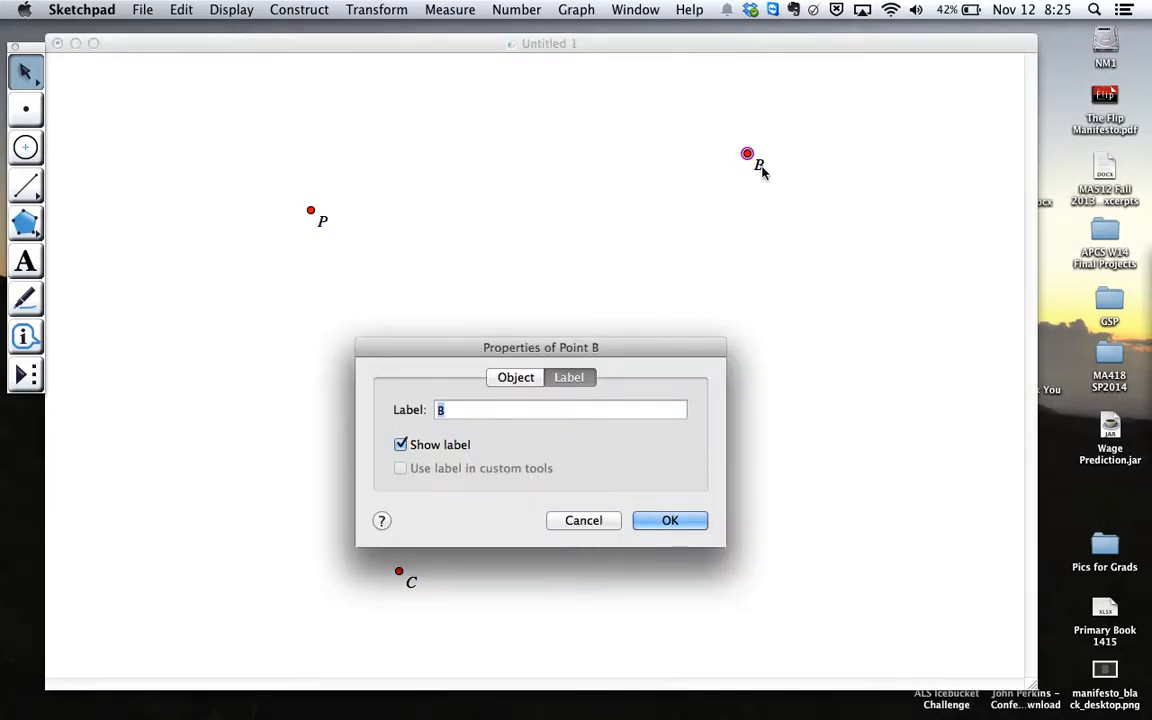
type("Q")
key("Return")
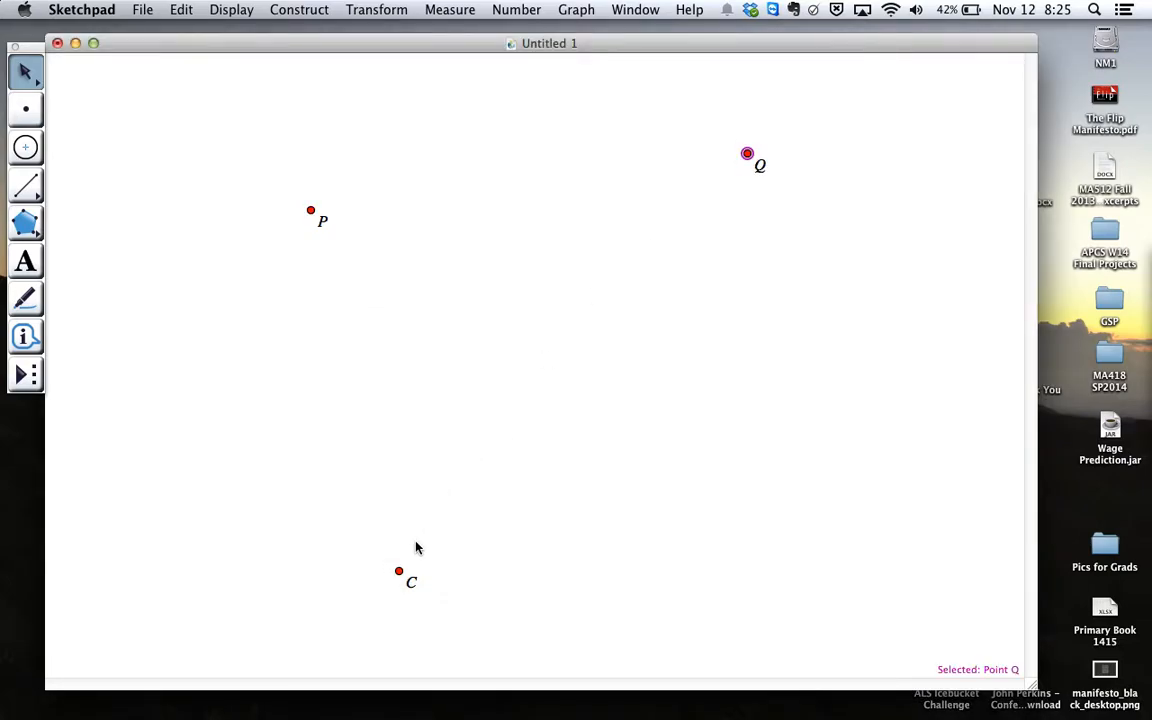
double_click(412, 584)
type("R")
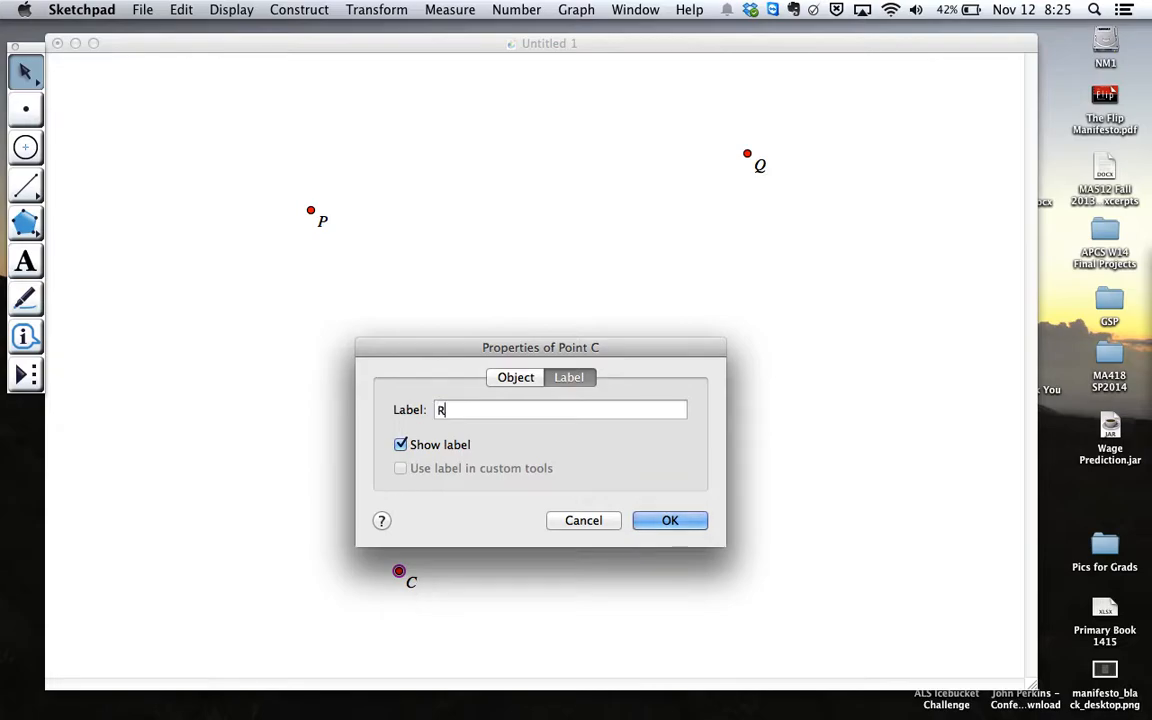
key("Return")
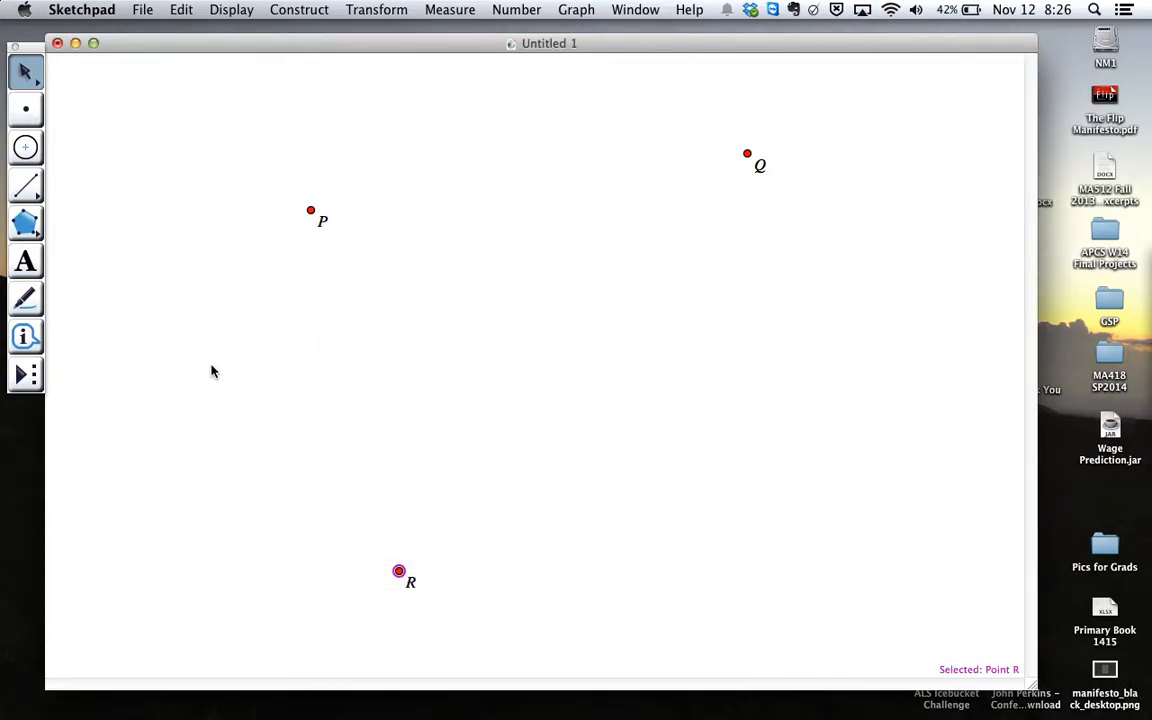
Step: Construct a segment from point P to point Q
left_click(28, 190)
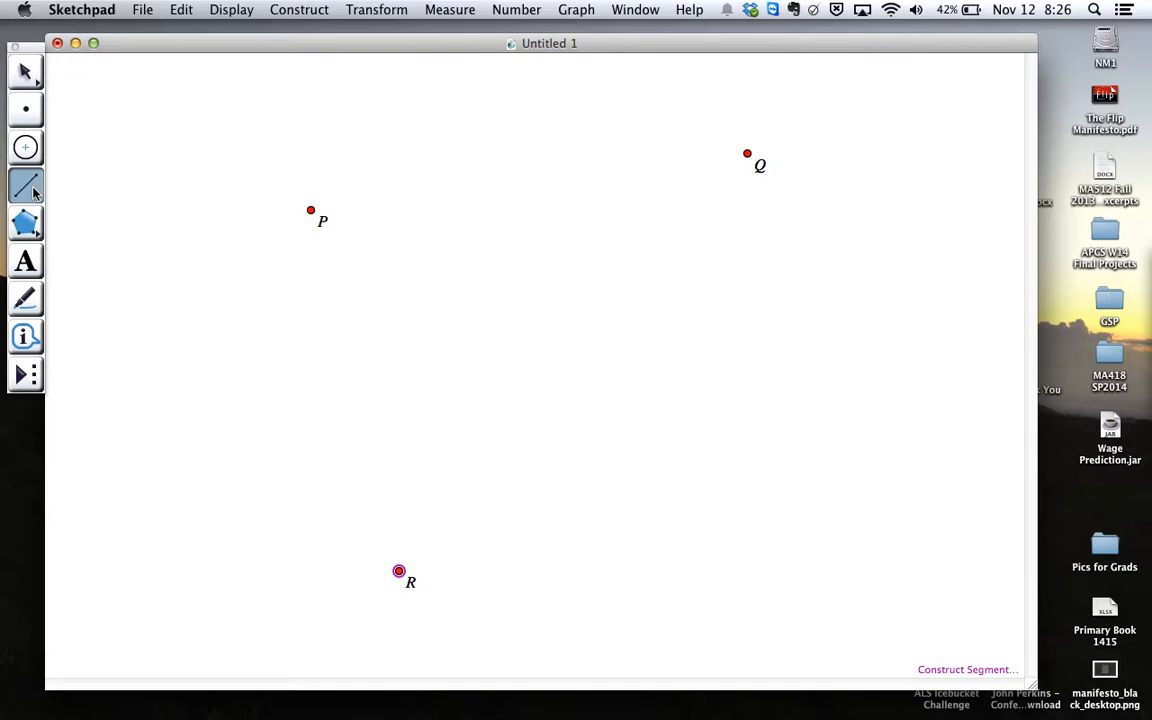
left_click(33, 192)
left_click_drag(33, 192, 58, 201)
left_click(311, 211)
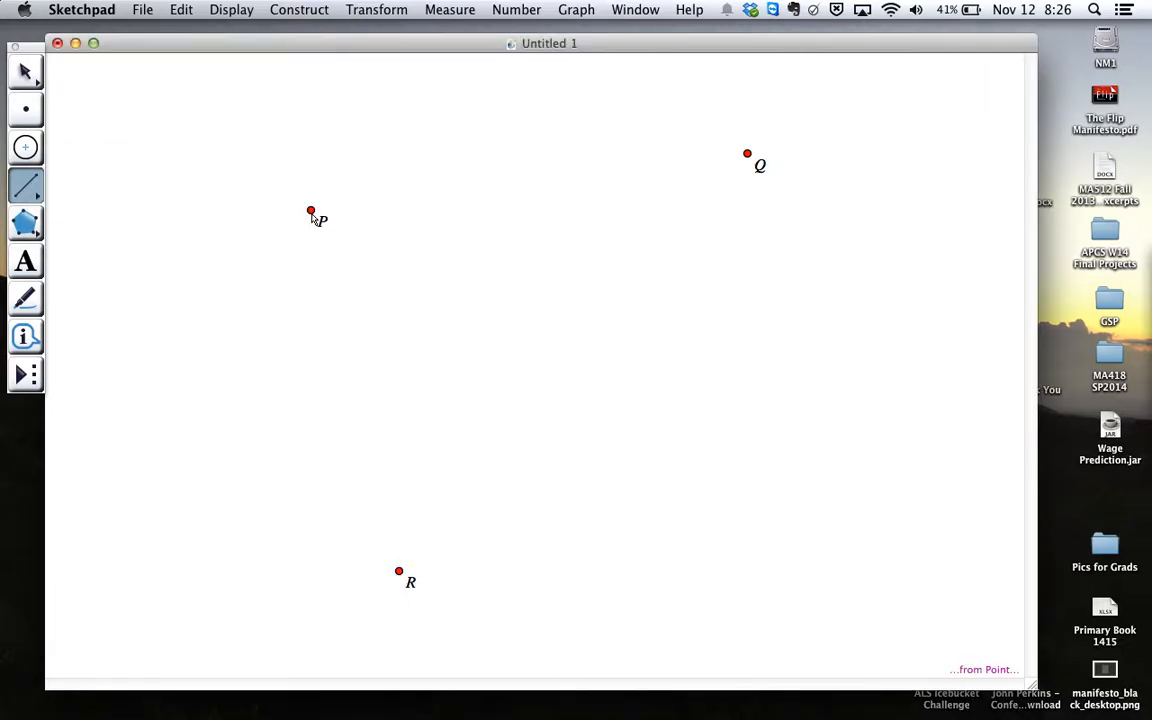
left_click(747, 155)
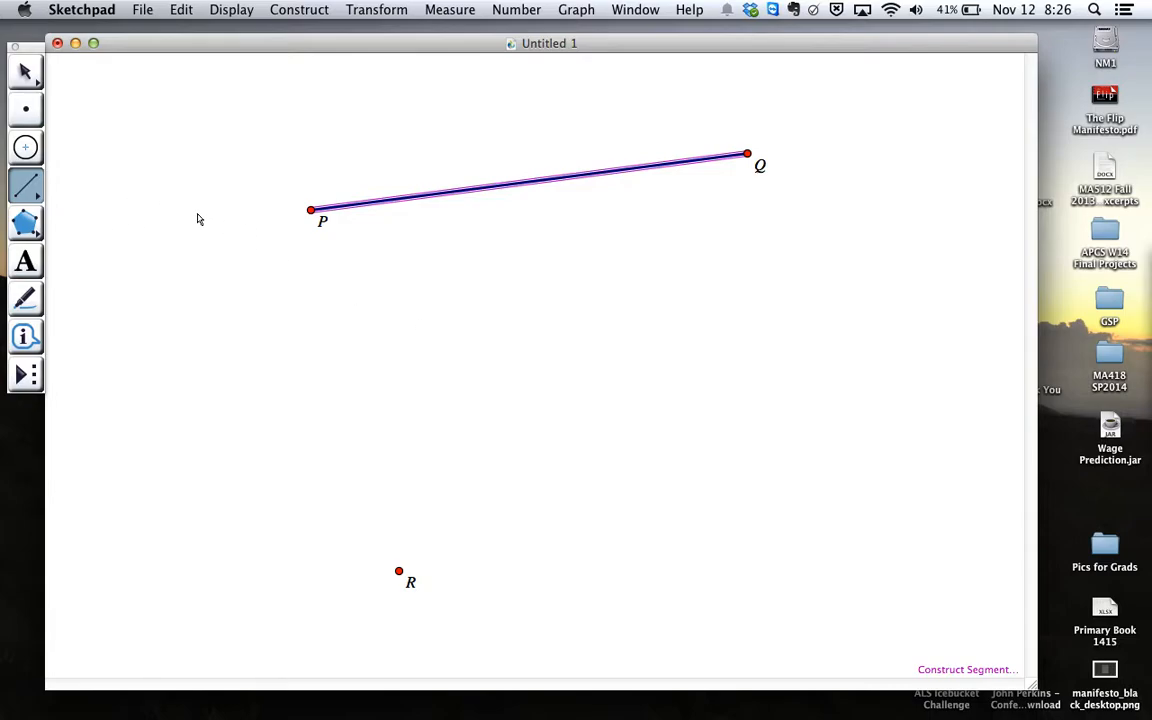
Step: Construct a ray starting at point P and passing through point R
left_click_drag(30, 192, 95, 190)
left_click_drag(313, 215, 400, 575)
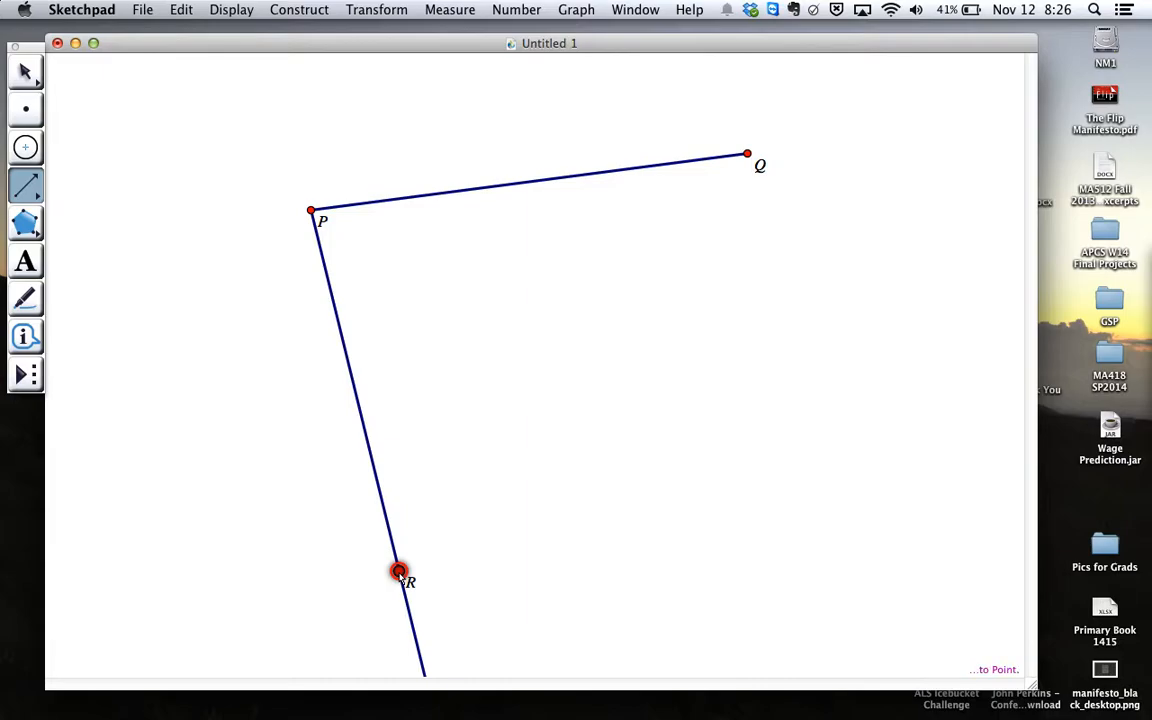
left_click_drag(399, 573, 400, 575)
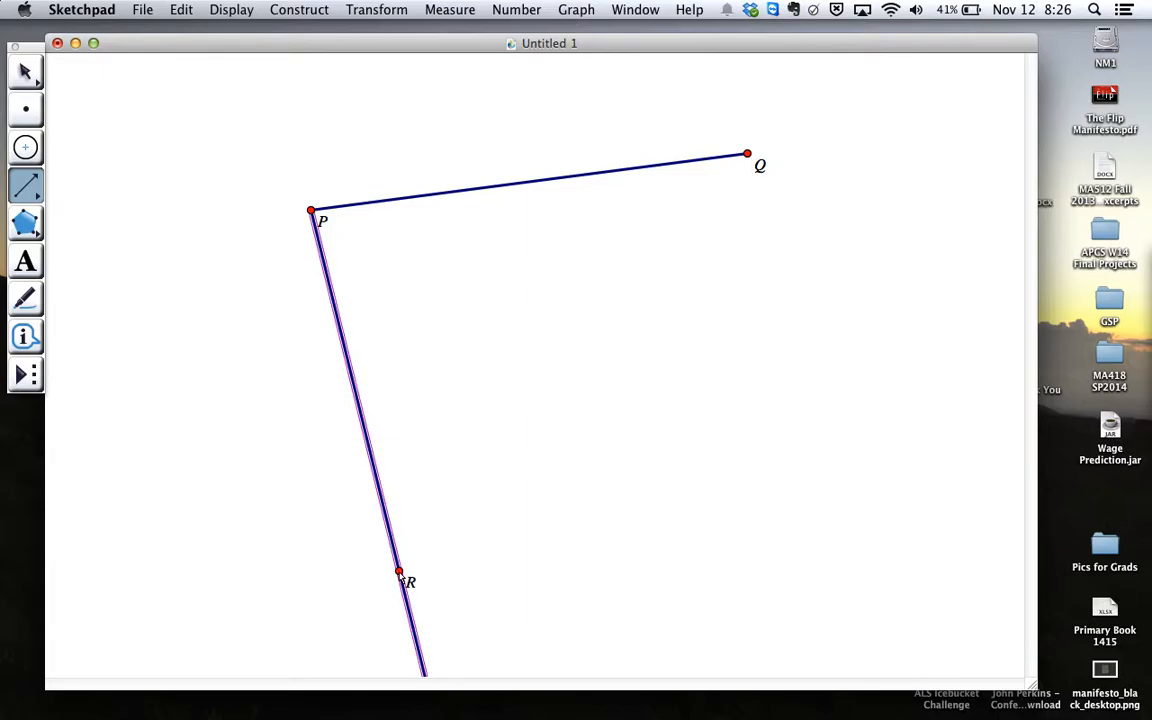
Step: Construct a line through points R and Q, and leave it deselected
left_click_drag(36, 195, 130, 188)
left_click_drag(399, 572, 748, 158)
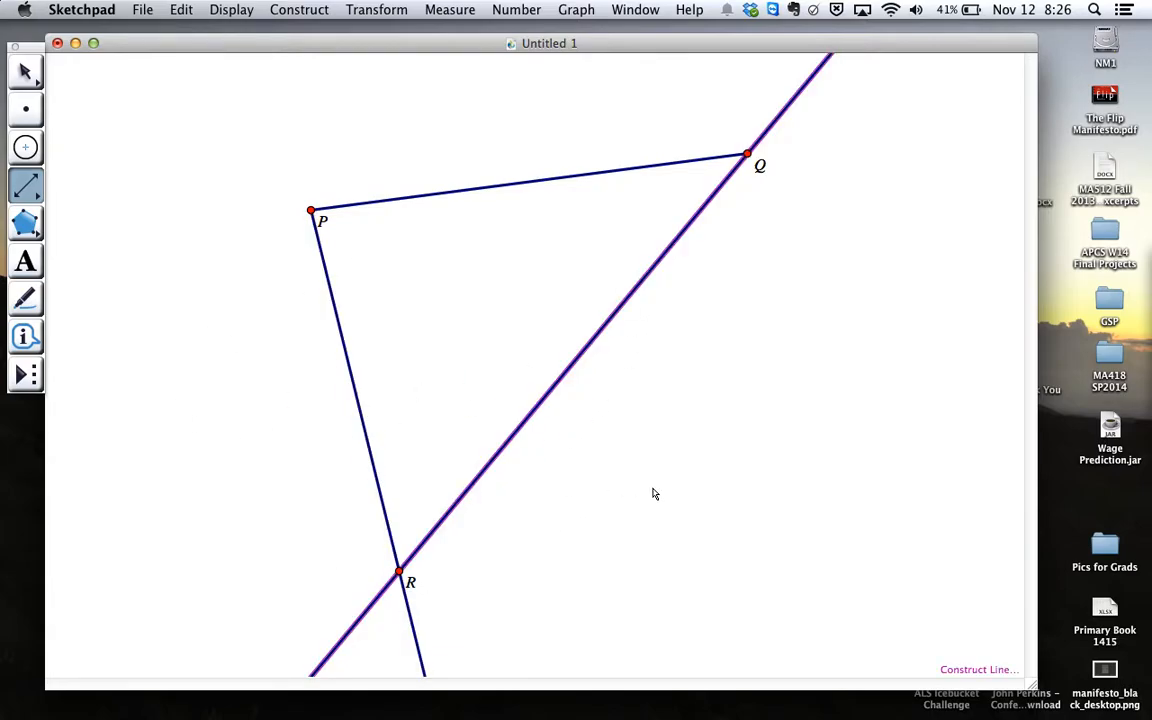
key("Escape")
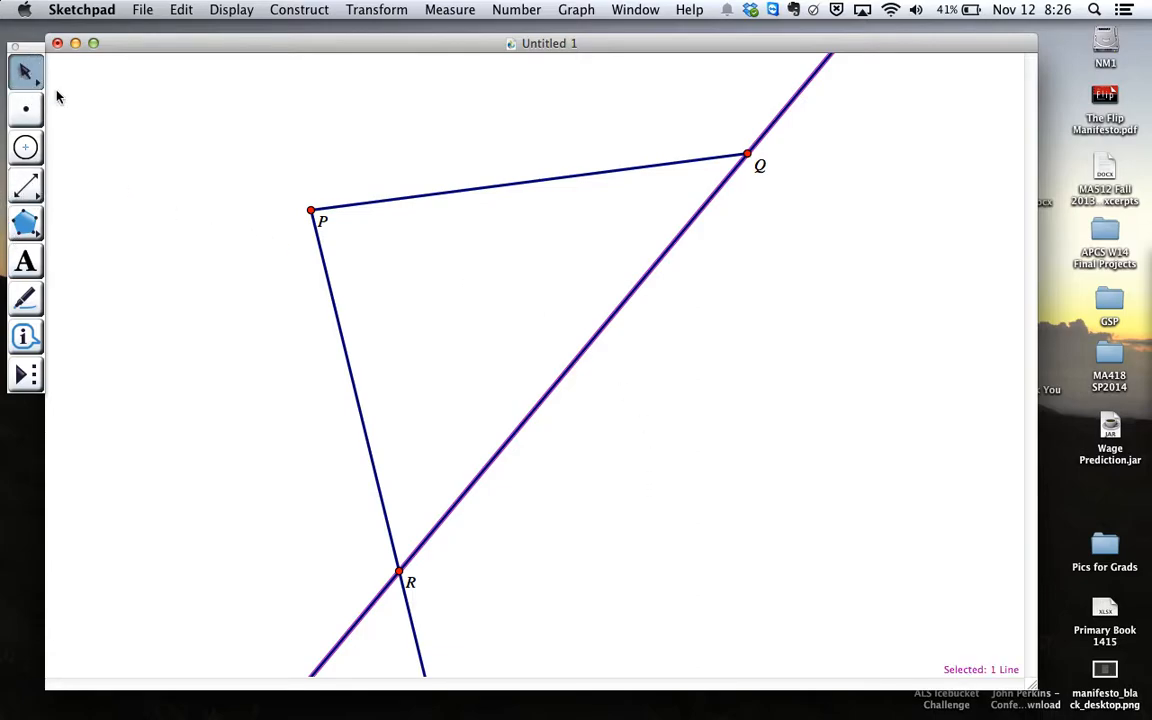
left_click(237, 353)
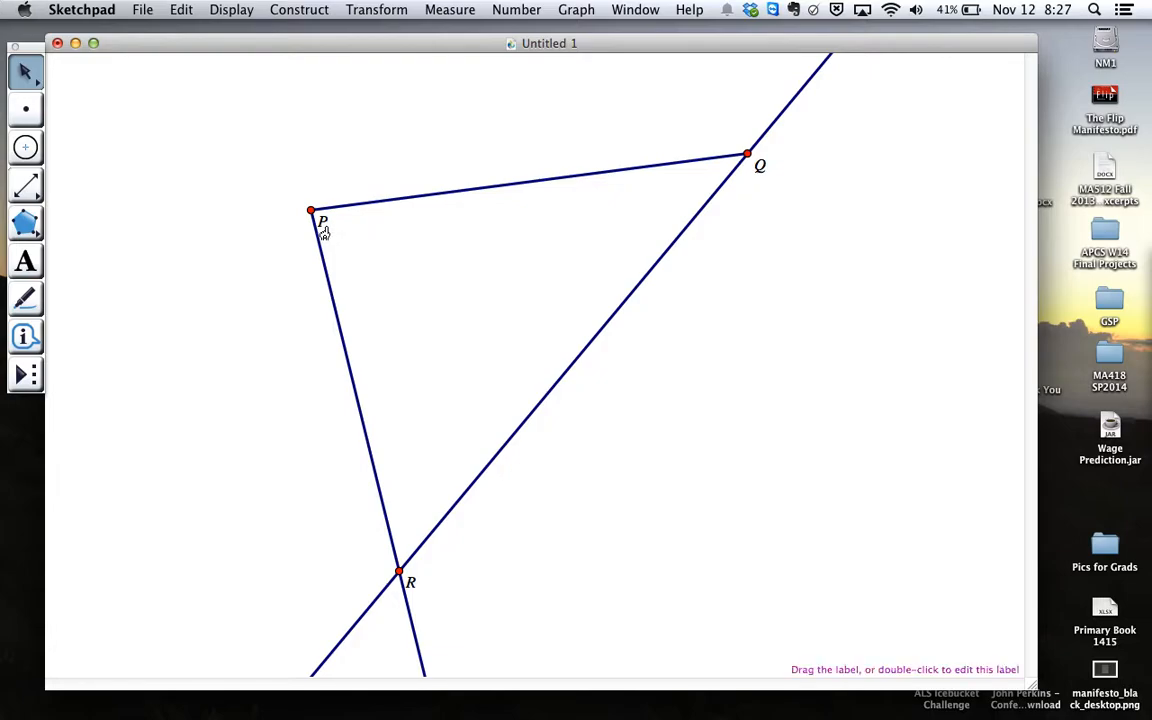
Step: Move the labels P and R outside the triangle, to the left of their points
left_click_drag(324, 232, 278, 205)
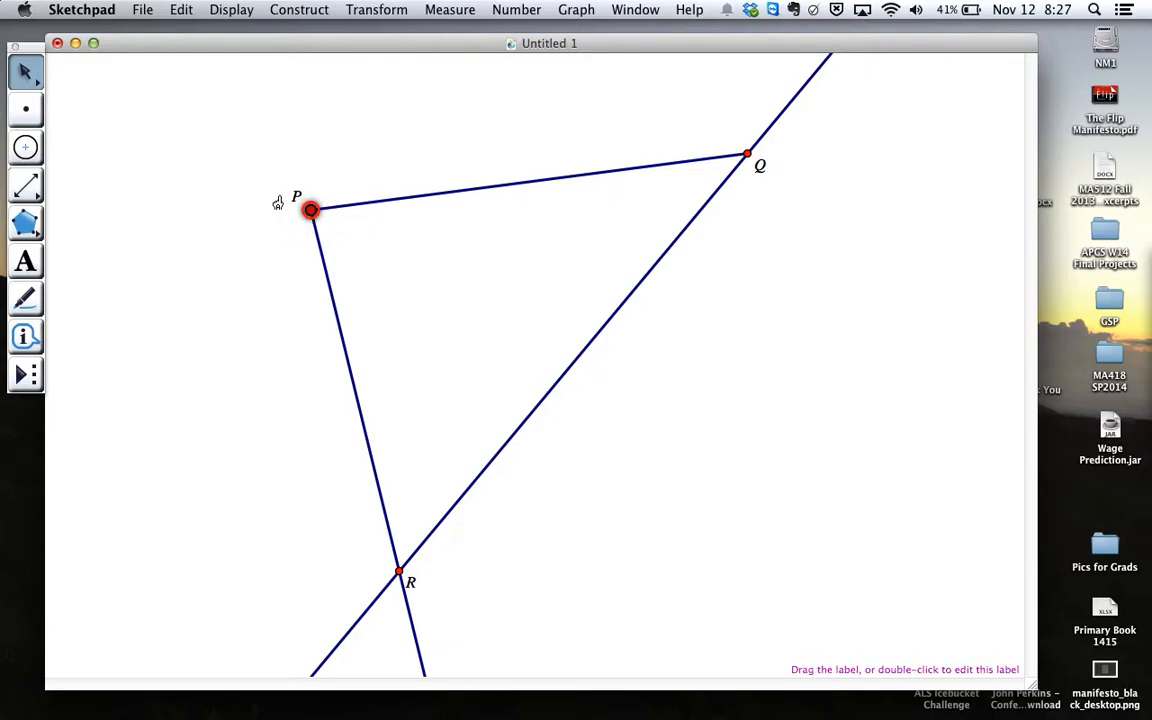
left_click(378, 347)
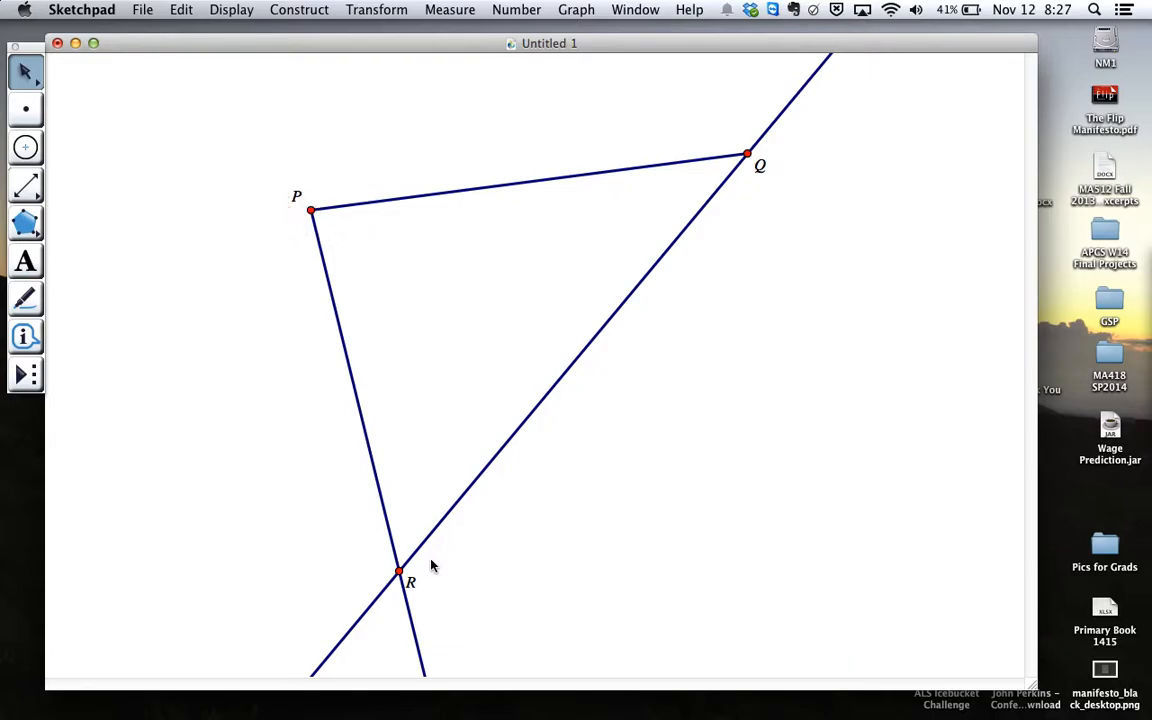
left_click_drag(406, 586, 363, 576)
left_click(538, 585)
Step: Measure the length of segment PQ and place the measurement just above the segment, leaving it deselected
left_click(458, 12)
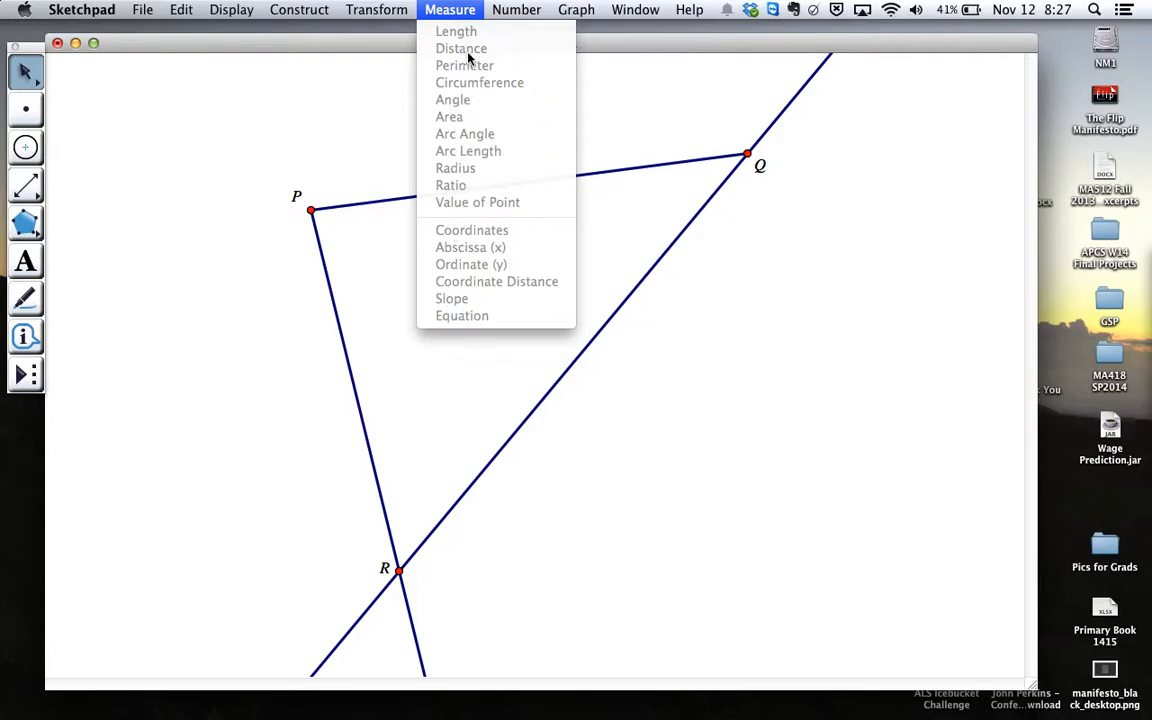
left_click(486, 169)
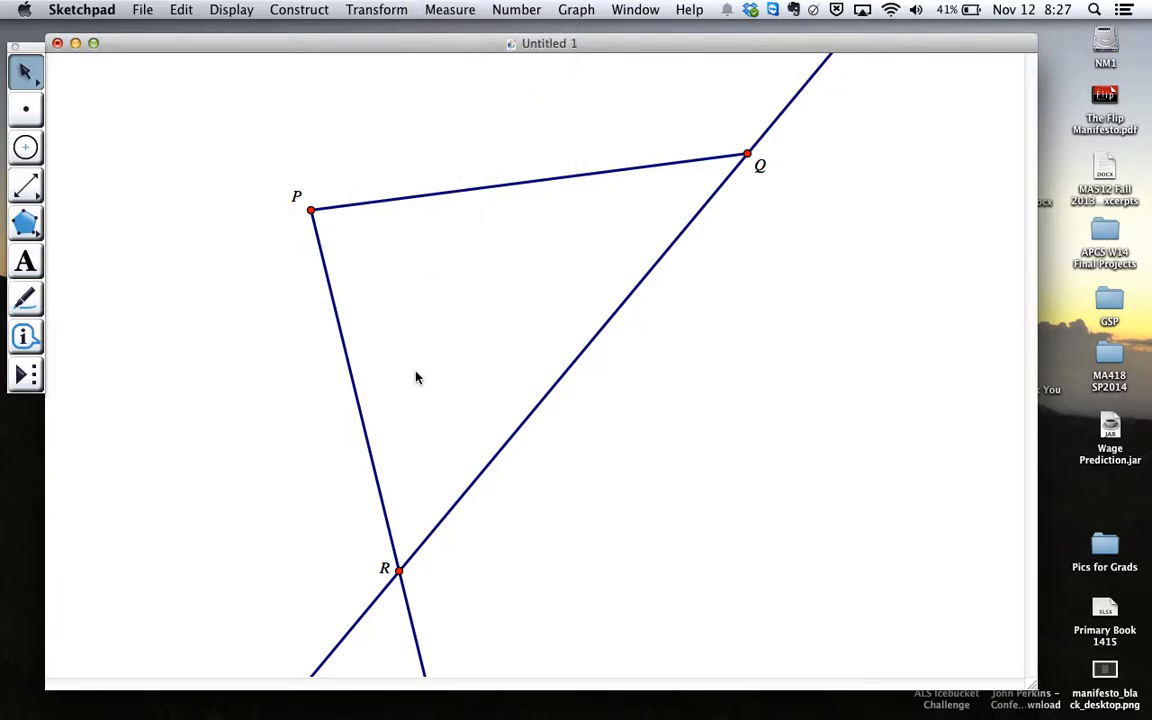
left_click(533, 182)
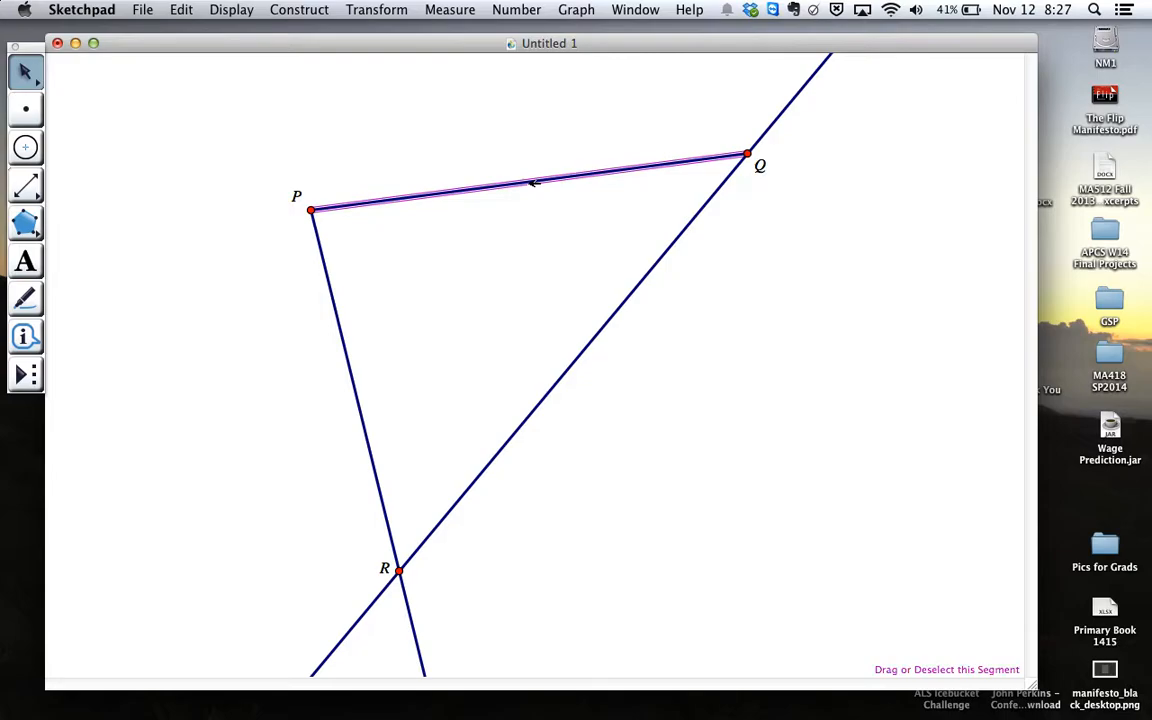
left_click(452, 11)
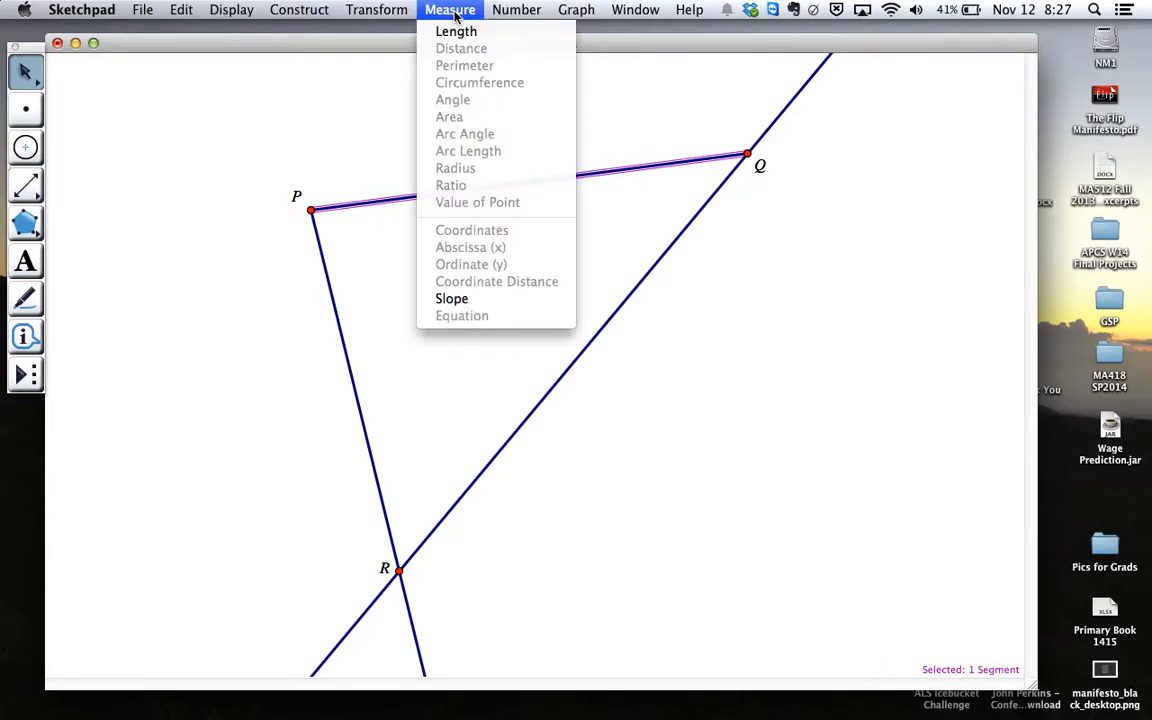
key("Down")
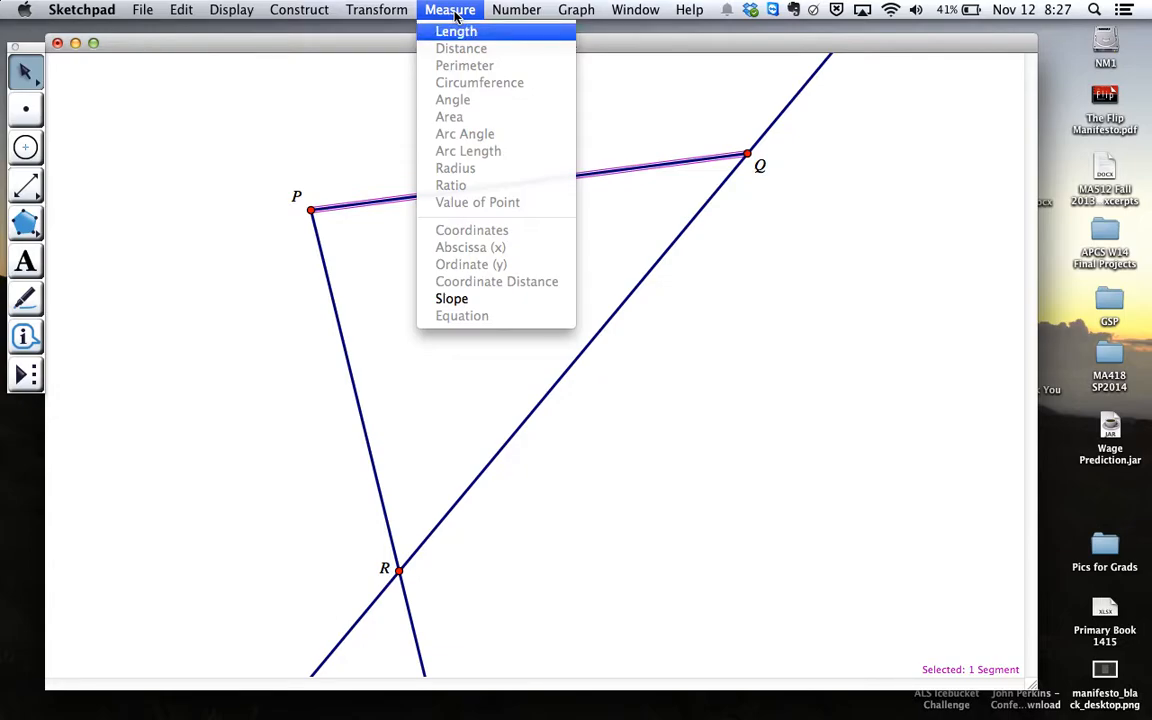
key("Return")
left_click_drag(101, 71, 469, 149)
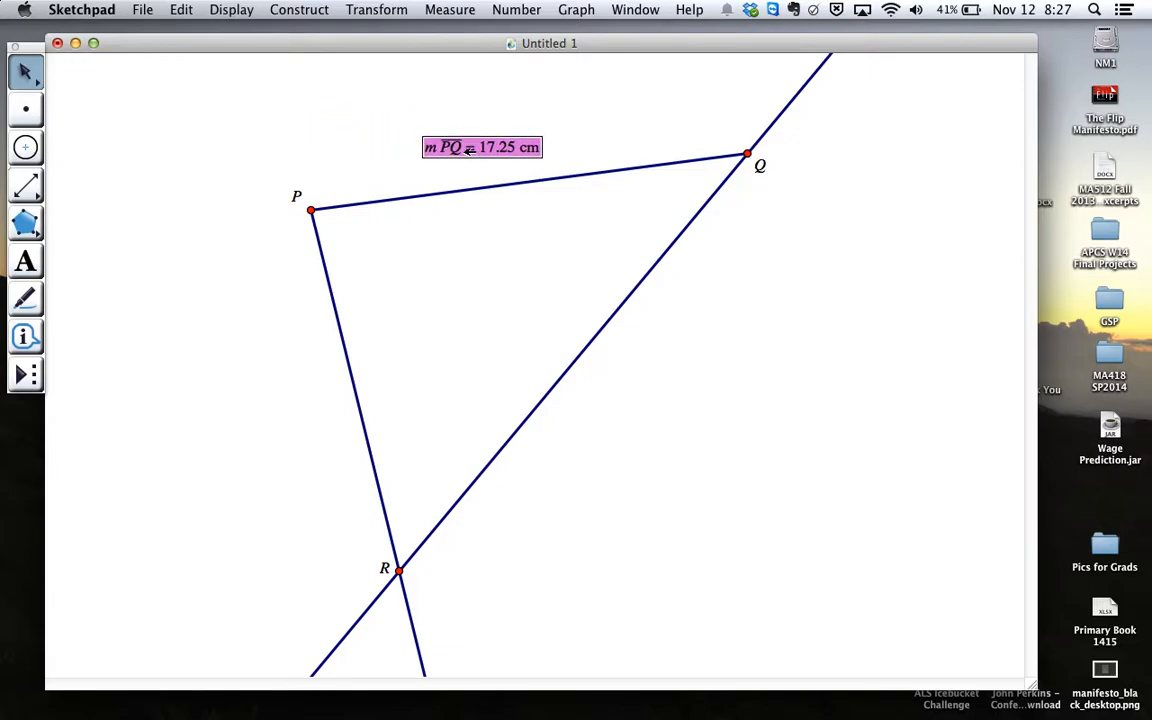
left_click(436, 247)
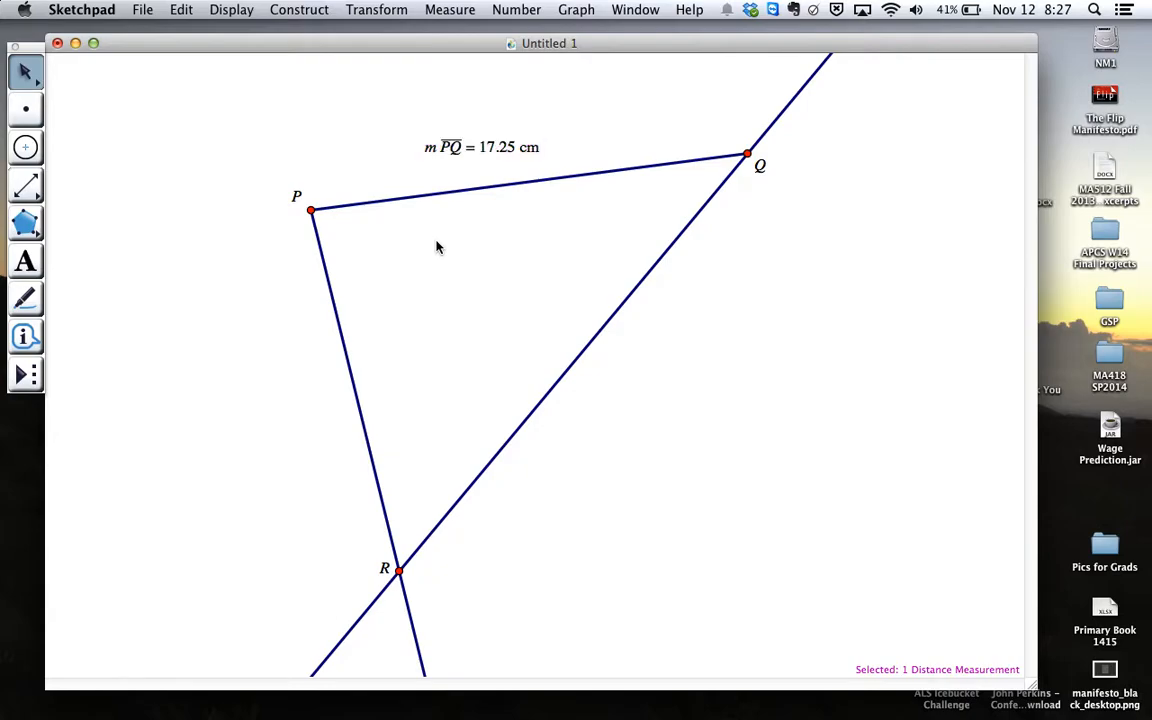
Step: Measure the slope of segment PQ and place the measurement between the length measurement and the segment
left_click(463, 190)
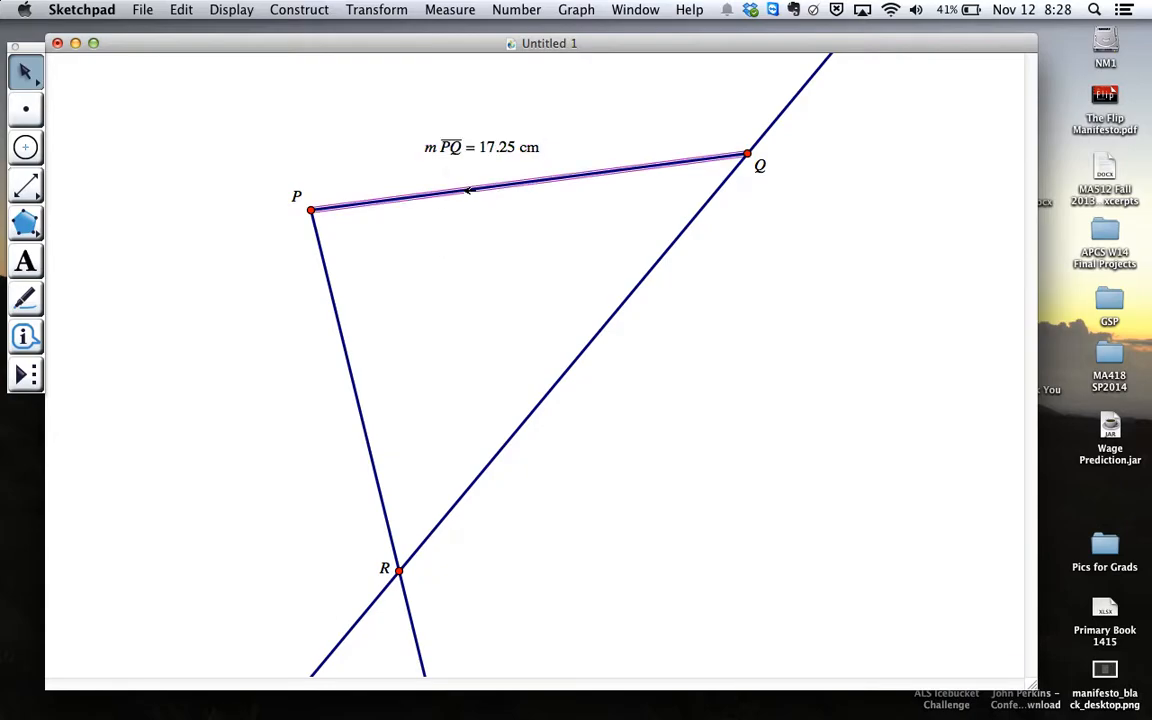
left_click(458, 11)
left_click(452, 299)
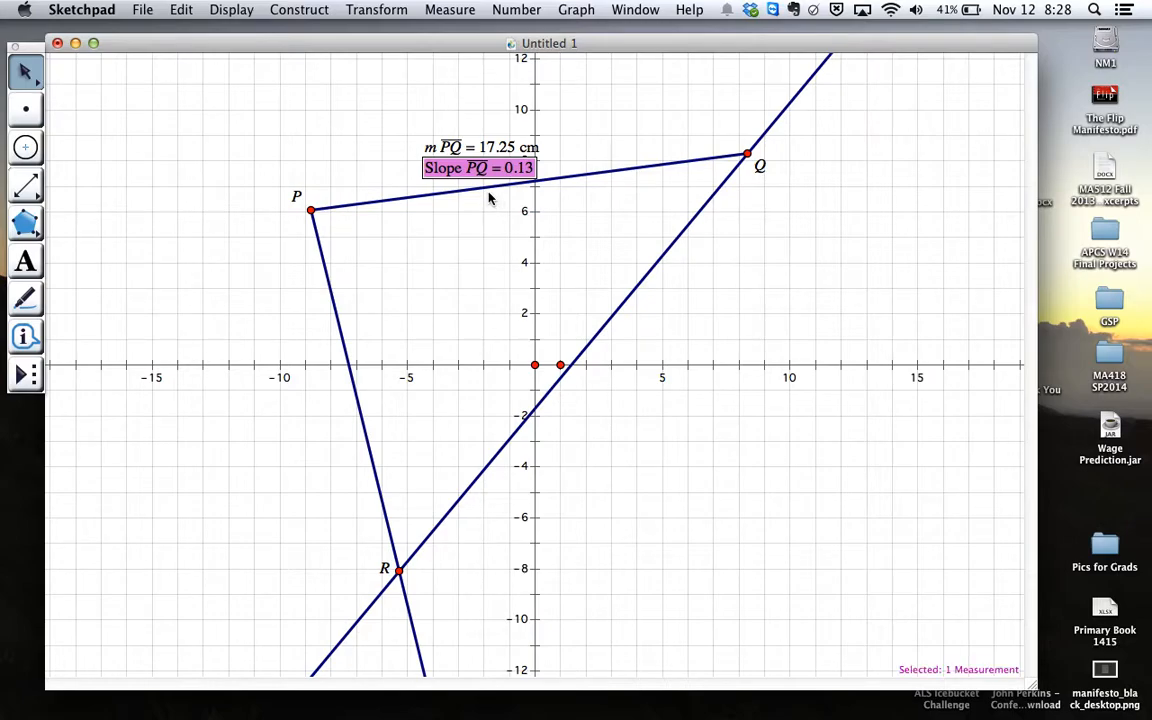
left_click(444, 256)
left_click_drag(457, 168, 413, 171)
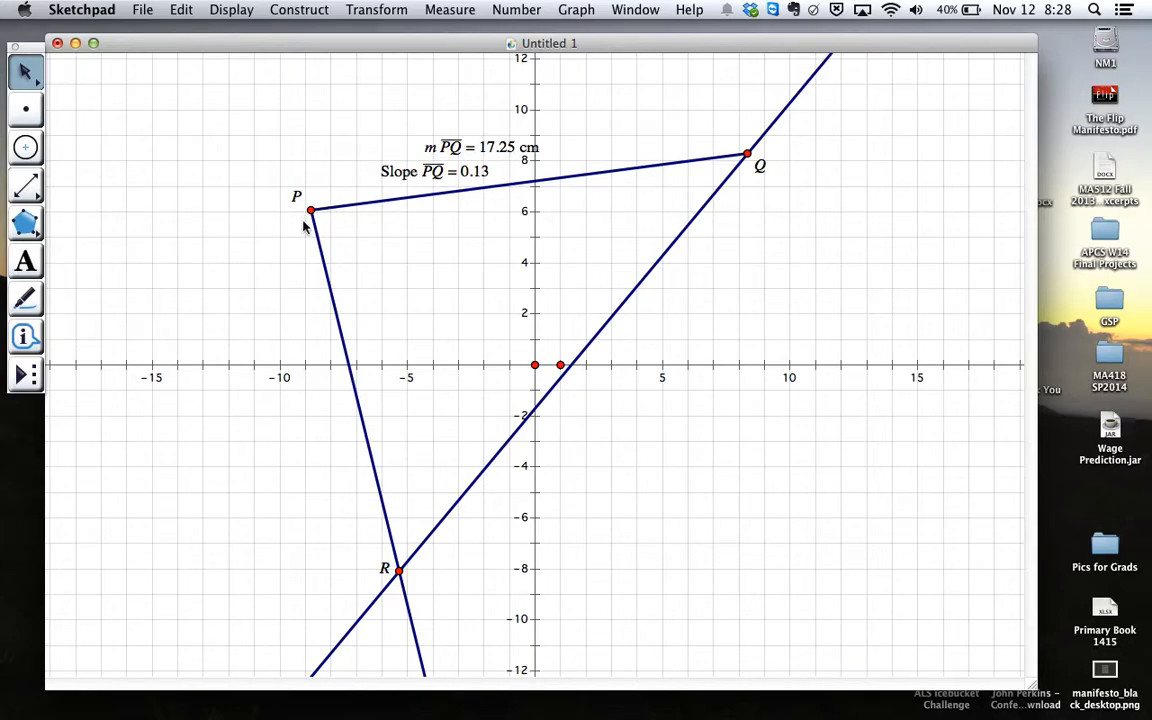
Step: Construct a segment between points R and P on top of the ray, and construct its midpoint
left_click(348, 342)
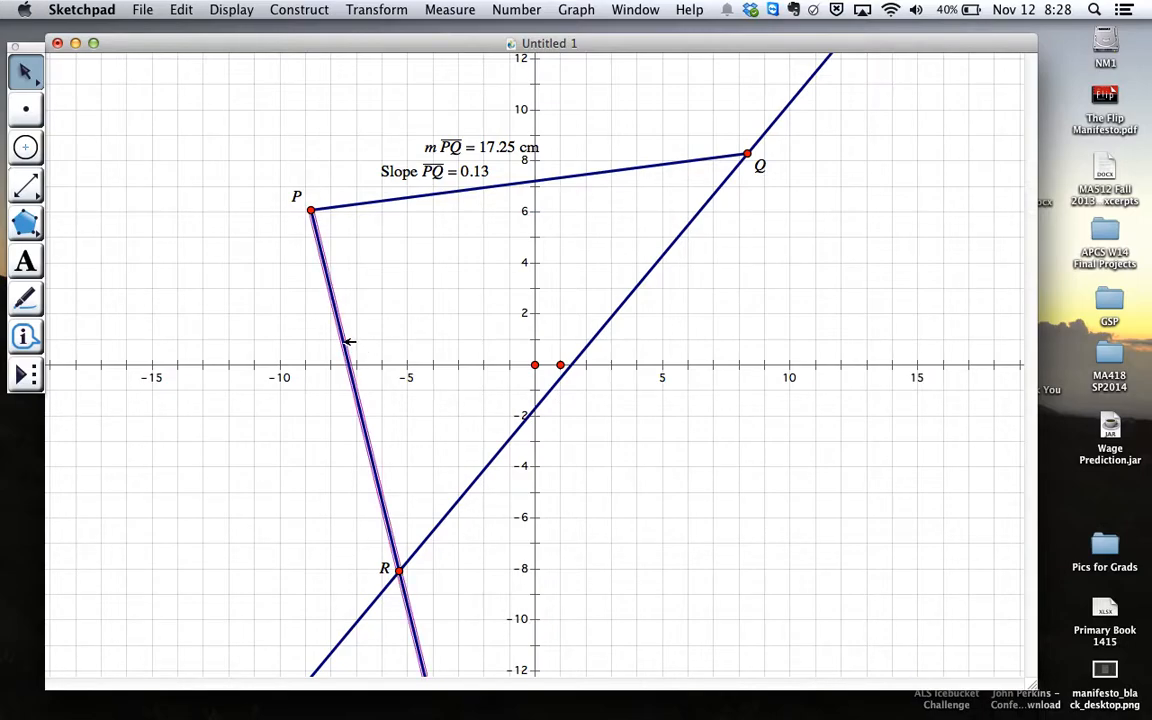
left_click(414, 586)
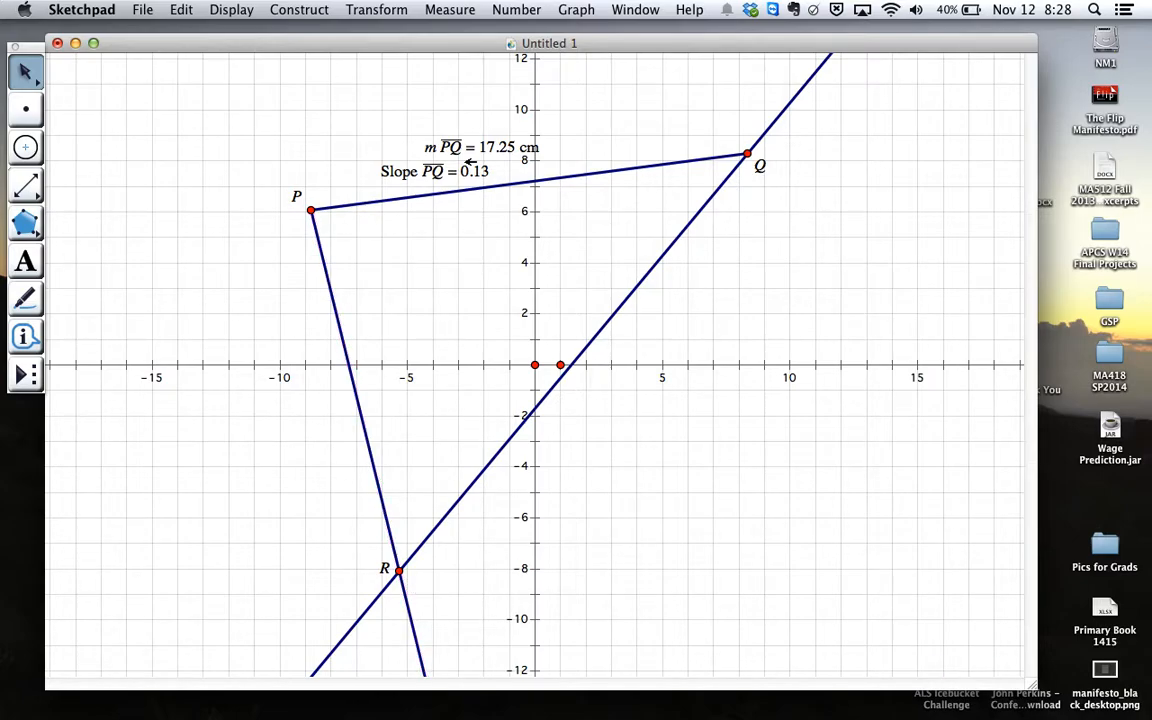
left_click(400, 570)
left_click(312, 210)
left_click(452, 10)
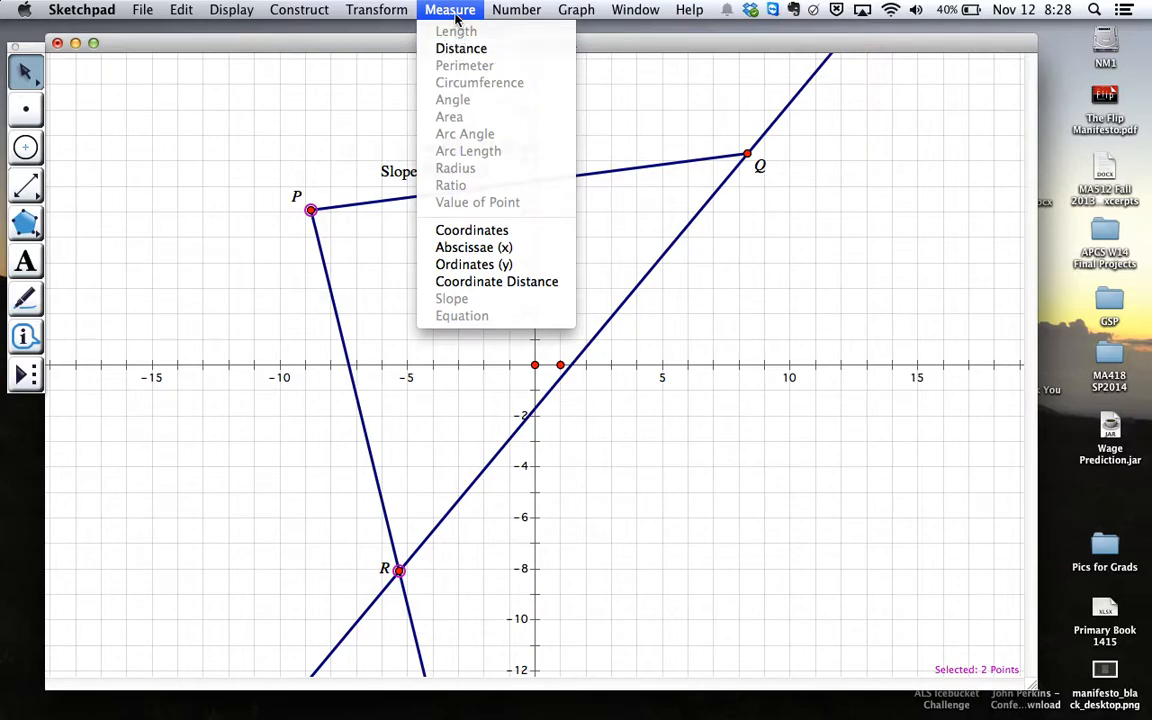
mouse_move(320, 15)
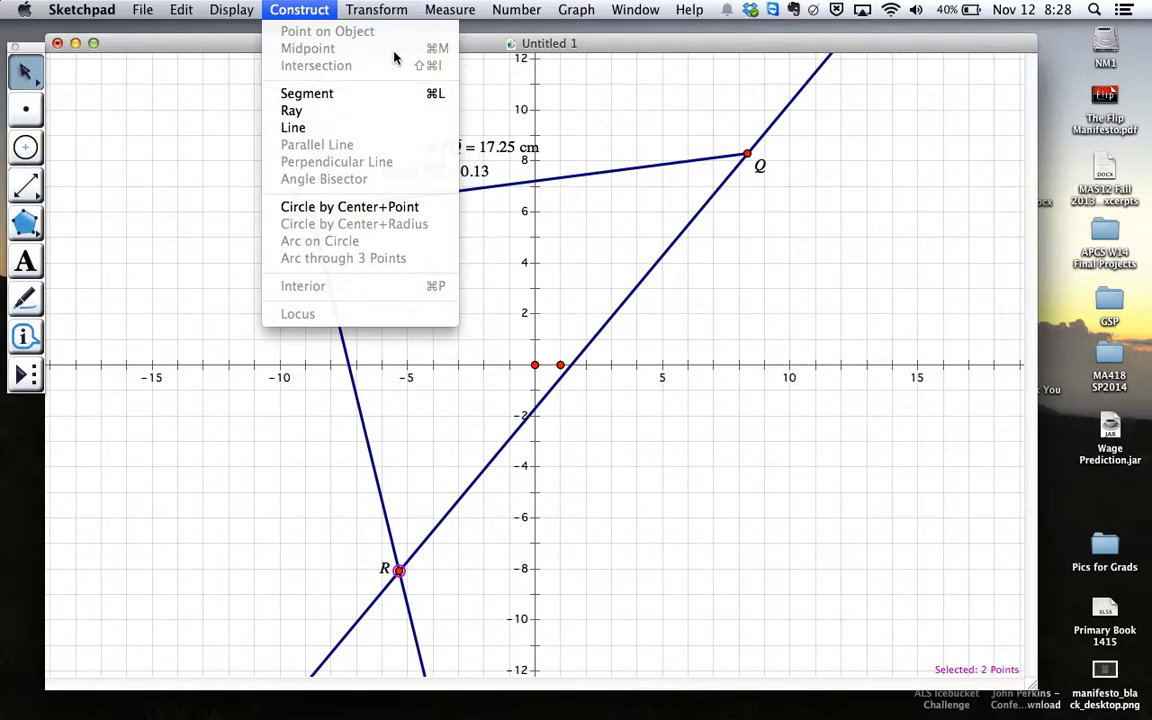
left_click(297, 95)
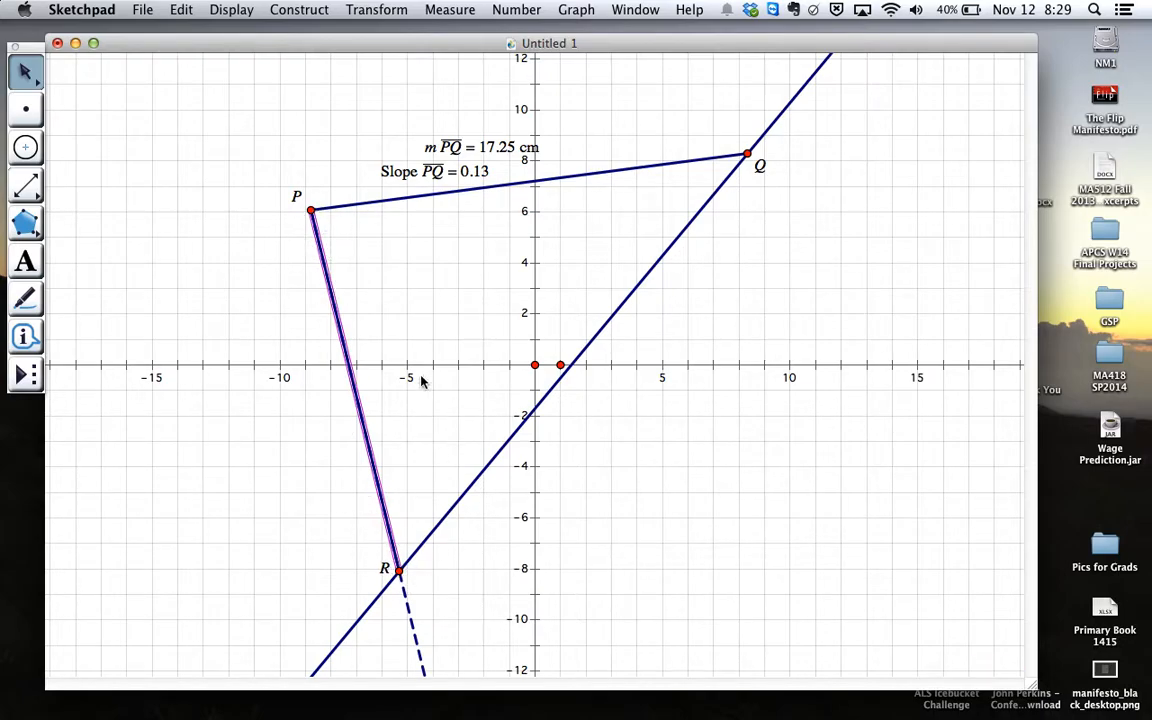
left_click(299, 9)
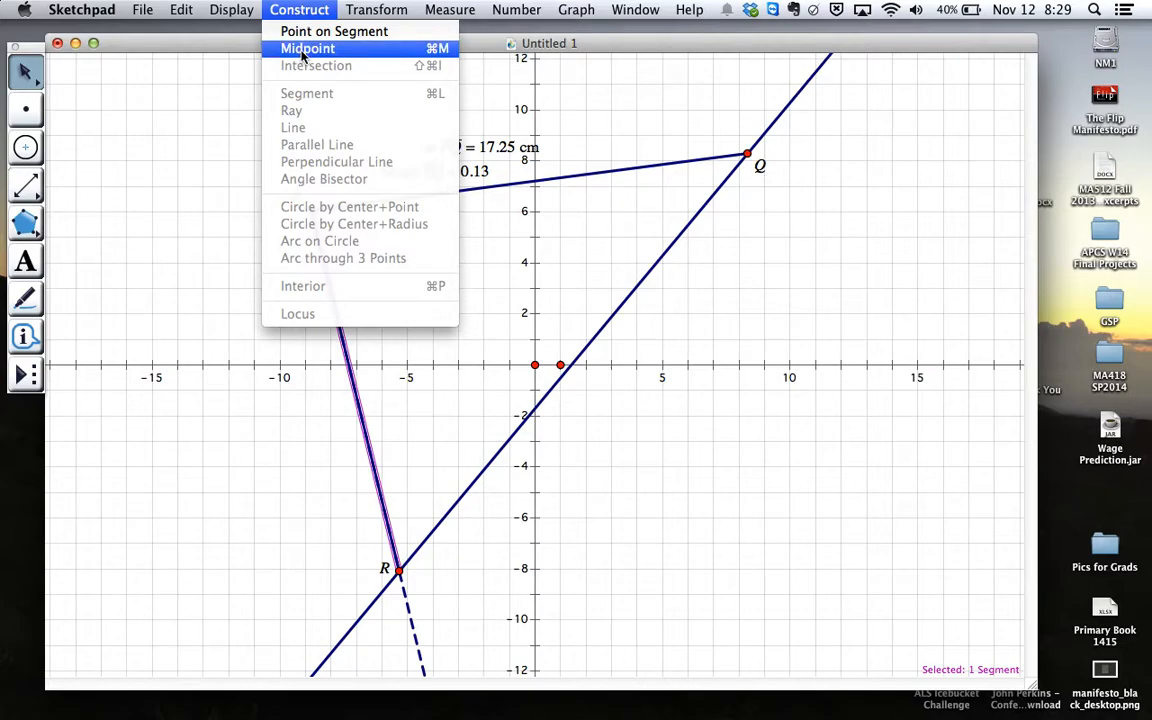
left_click(302, 49)
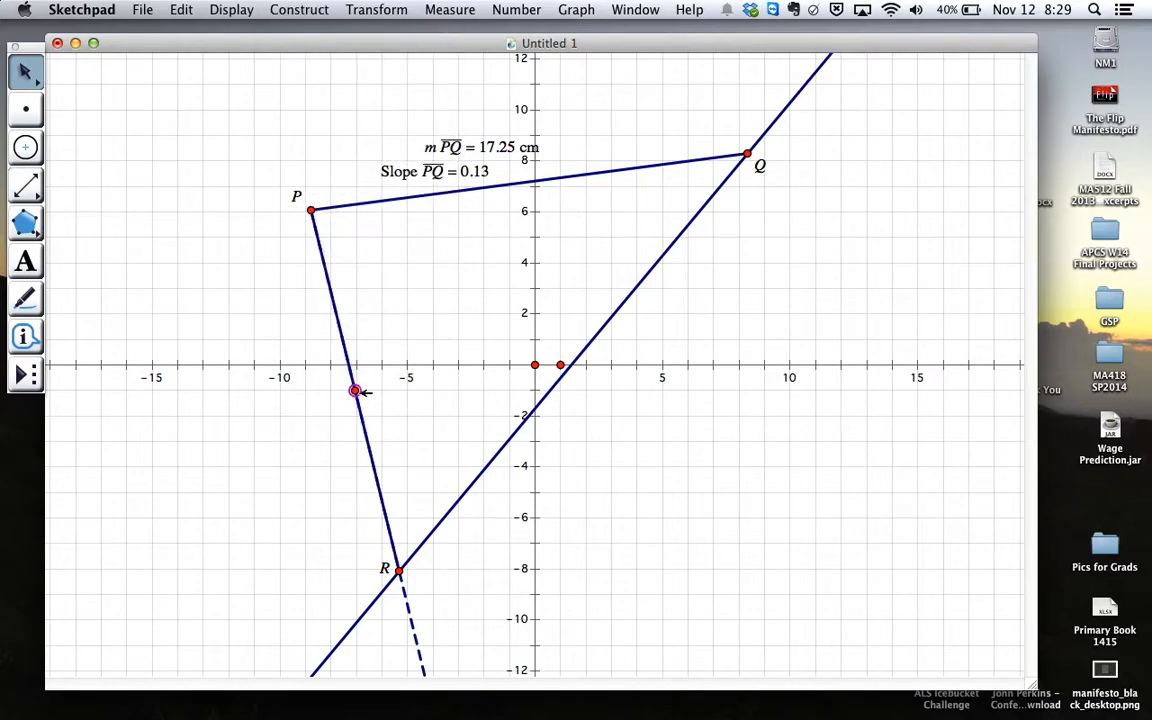
Step: Label the midpoint of segment PR as M and move the label outside the triangle, to the left of the point
left_click(25, 255)
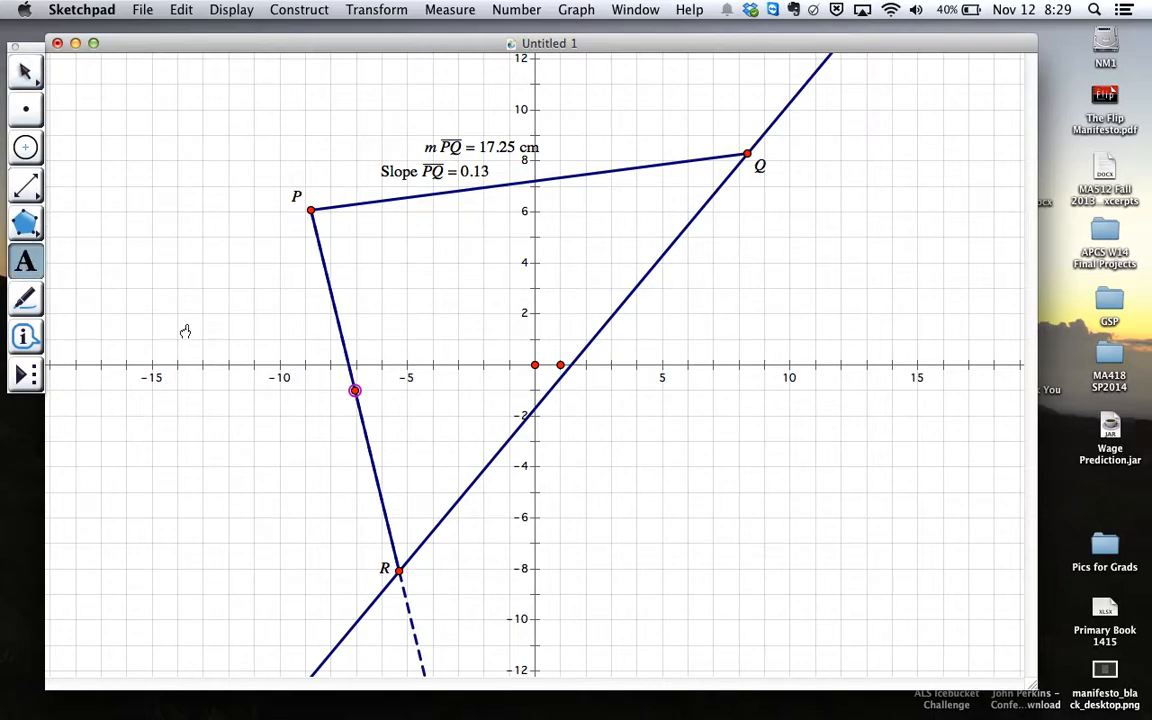
left_click(354, 391)
double_click(366, 389)
type("M")
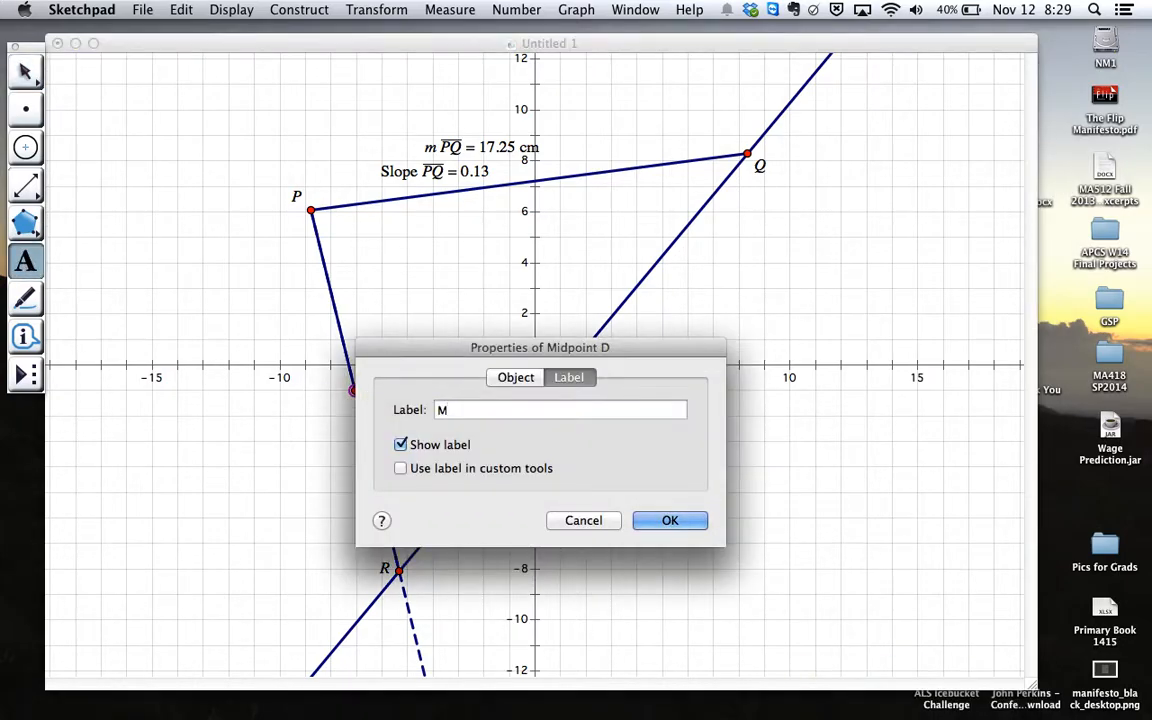
key("Return")
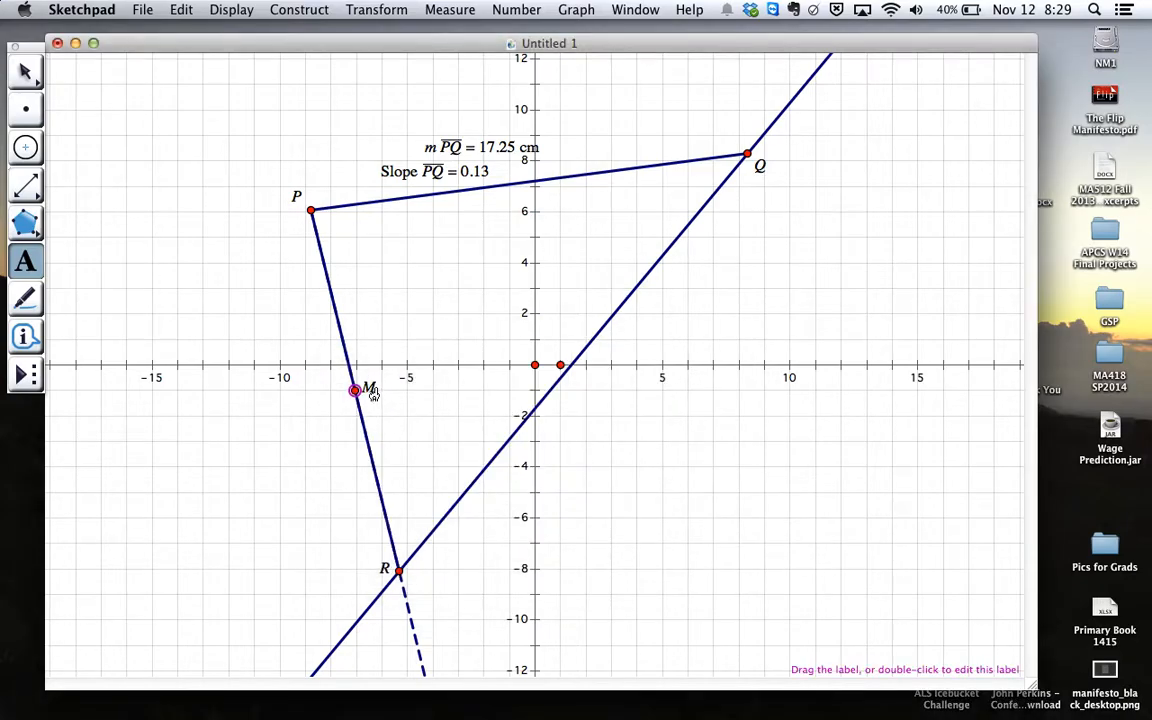
key("Escape")
key("Escape")
left_click_drag(369, 393, 331, 418)
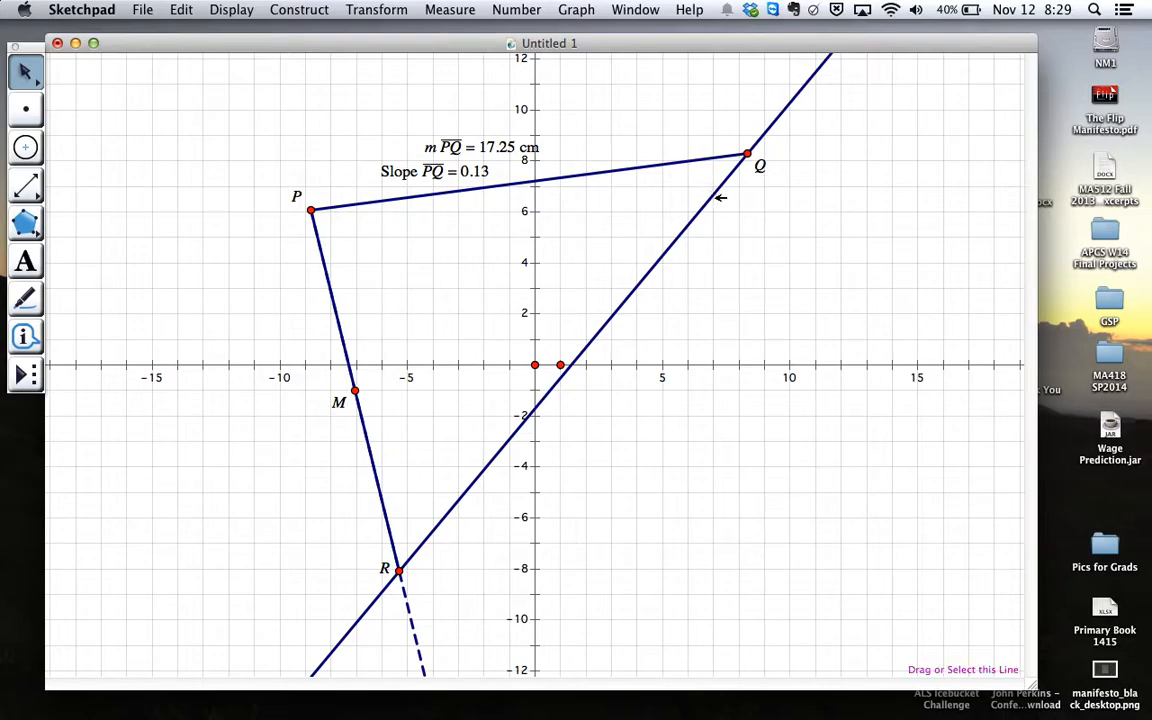
Step: Add a text caption to the right of point Q reading "∠RQP or ∠PQR", using the angle symbol, and leave it deselected
left_click(26, 258)
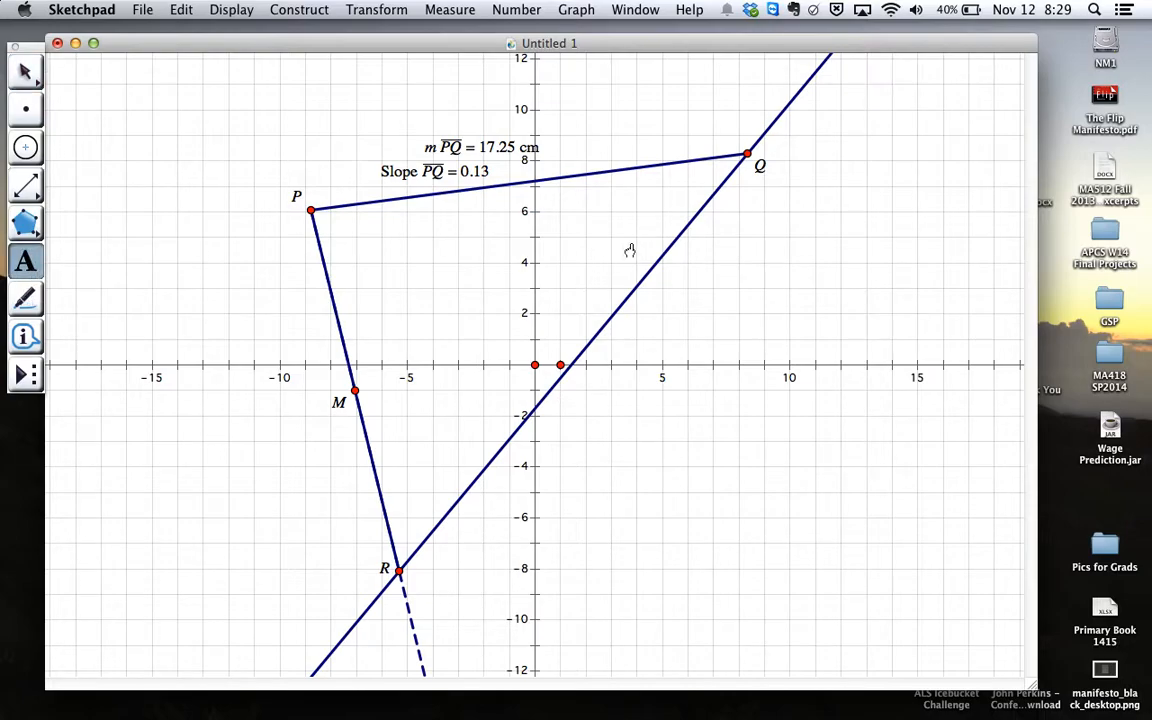
left_click_drag(810, 144, 961, 220)
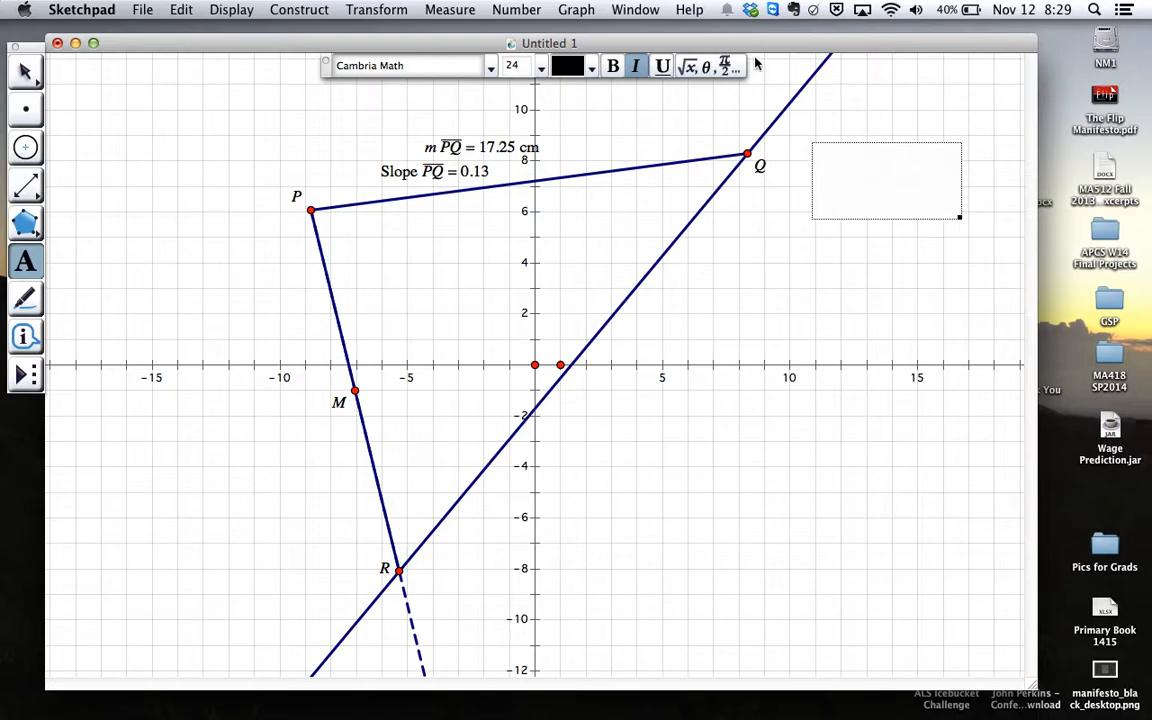
left_click(690, 67)
left_click(641, 93)
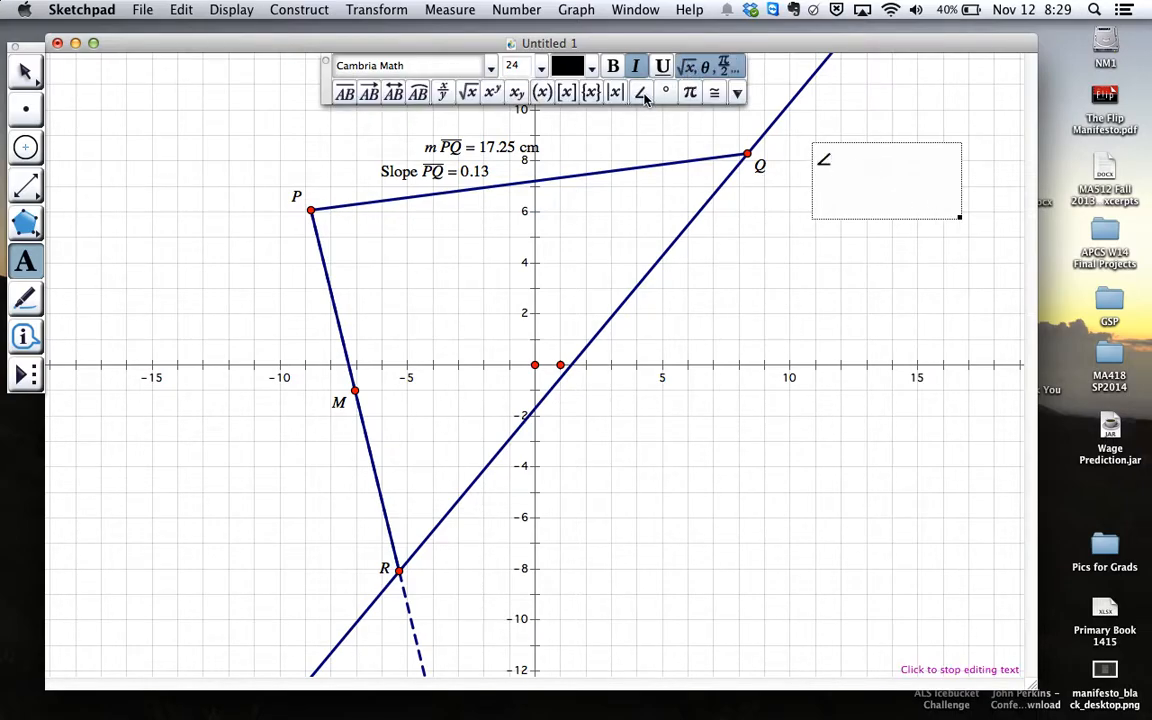
type("RQP")
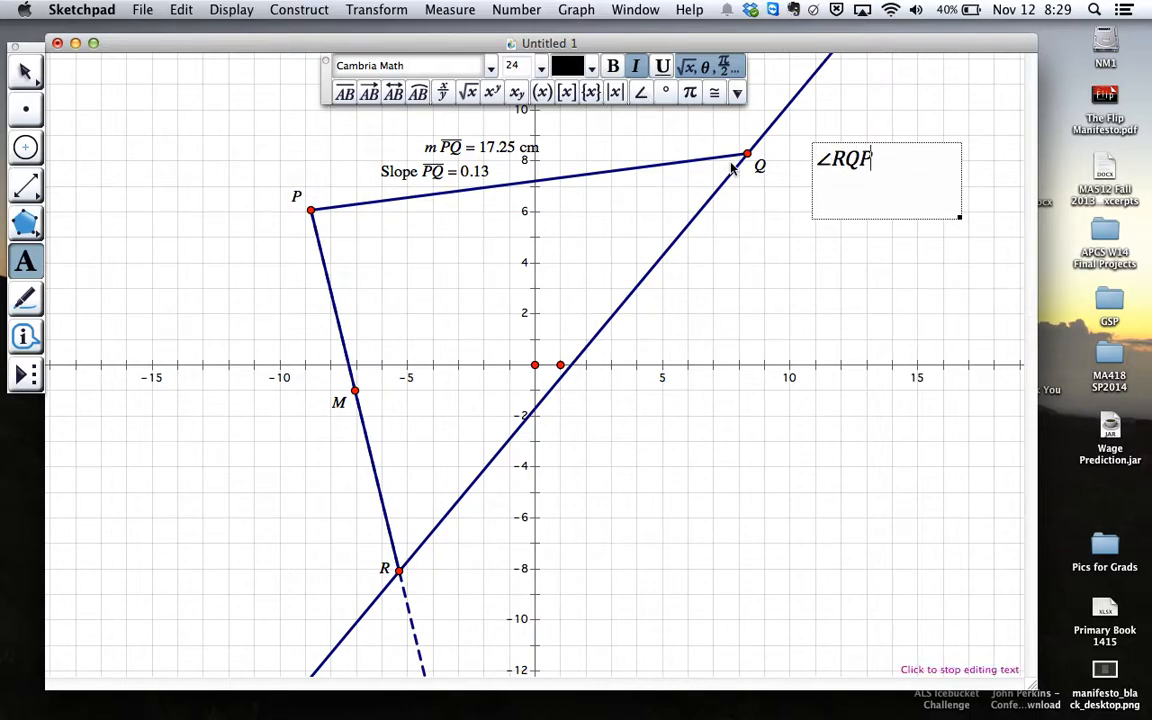
type(" or")
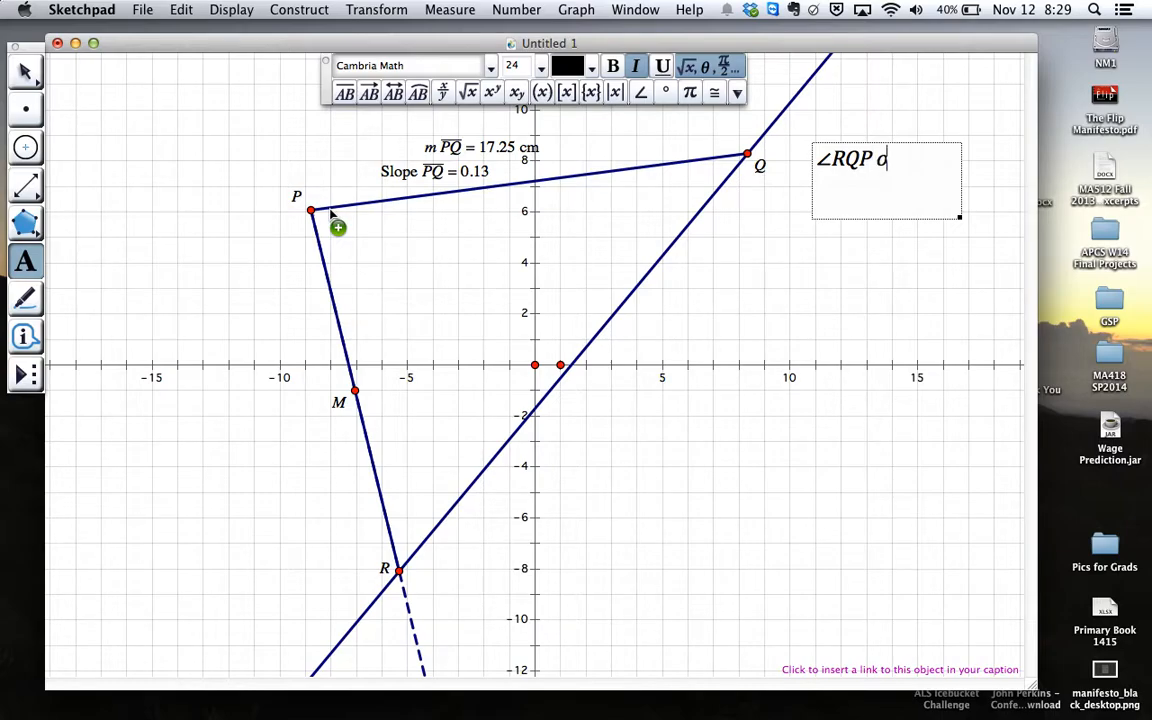
left_click(641, 94)
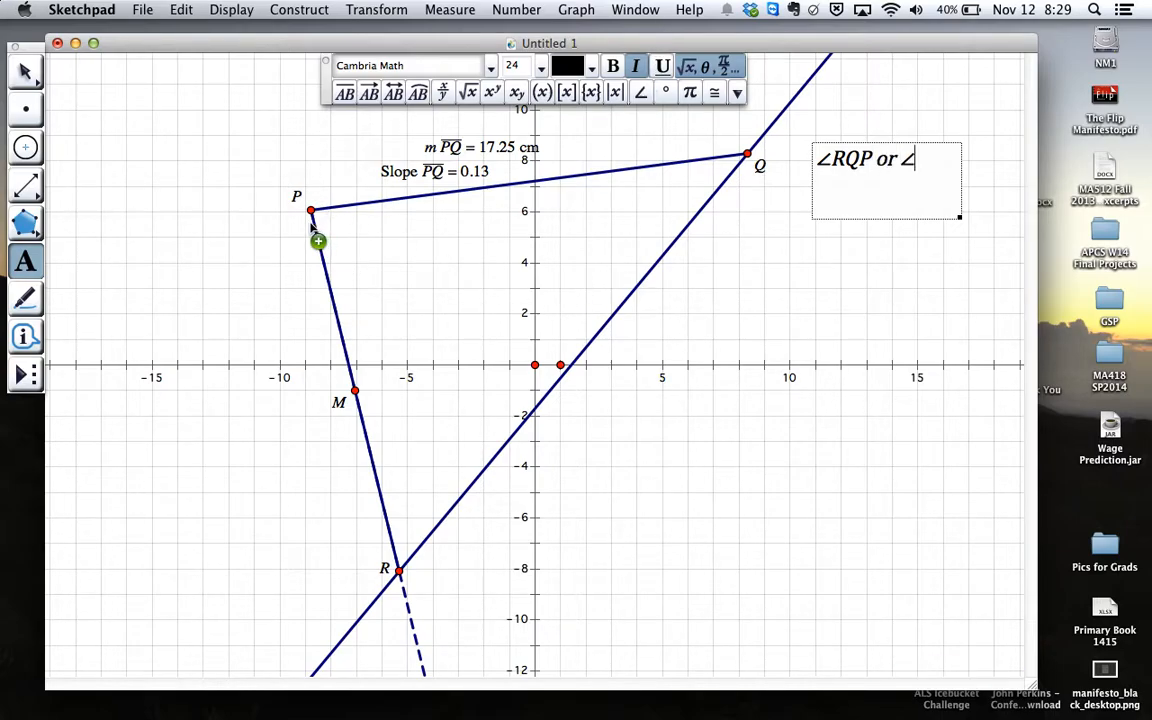
type("P")
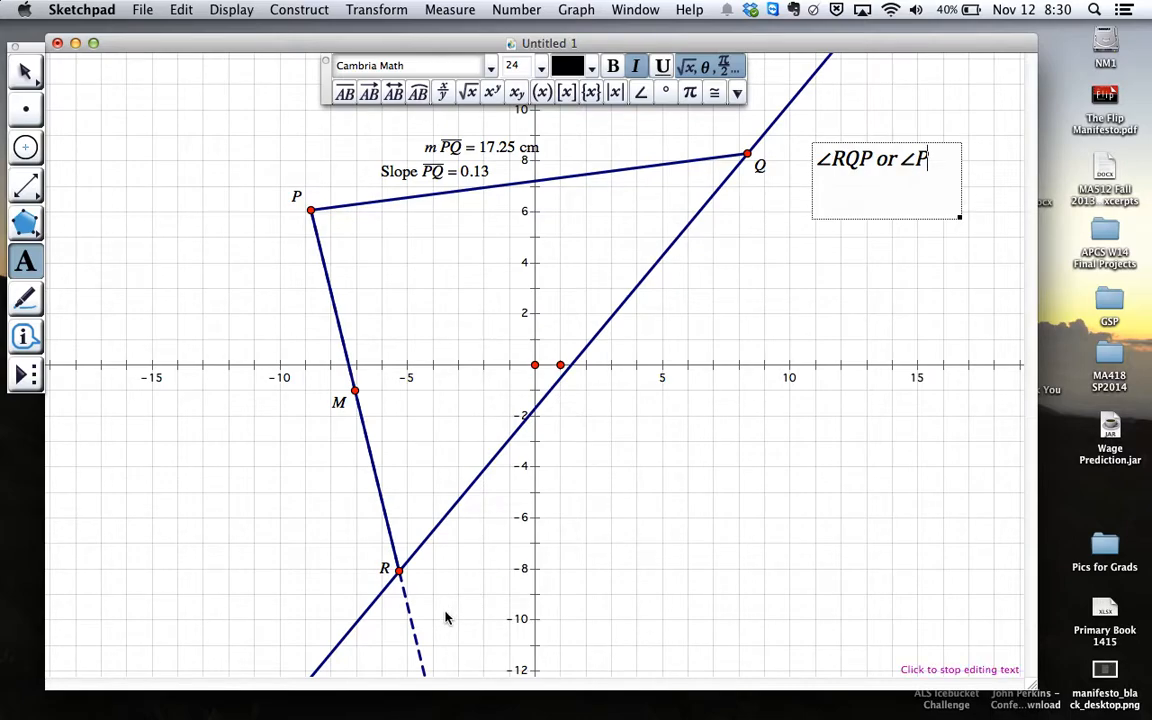
type("QR")
left_click(853, 235)
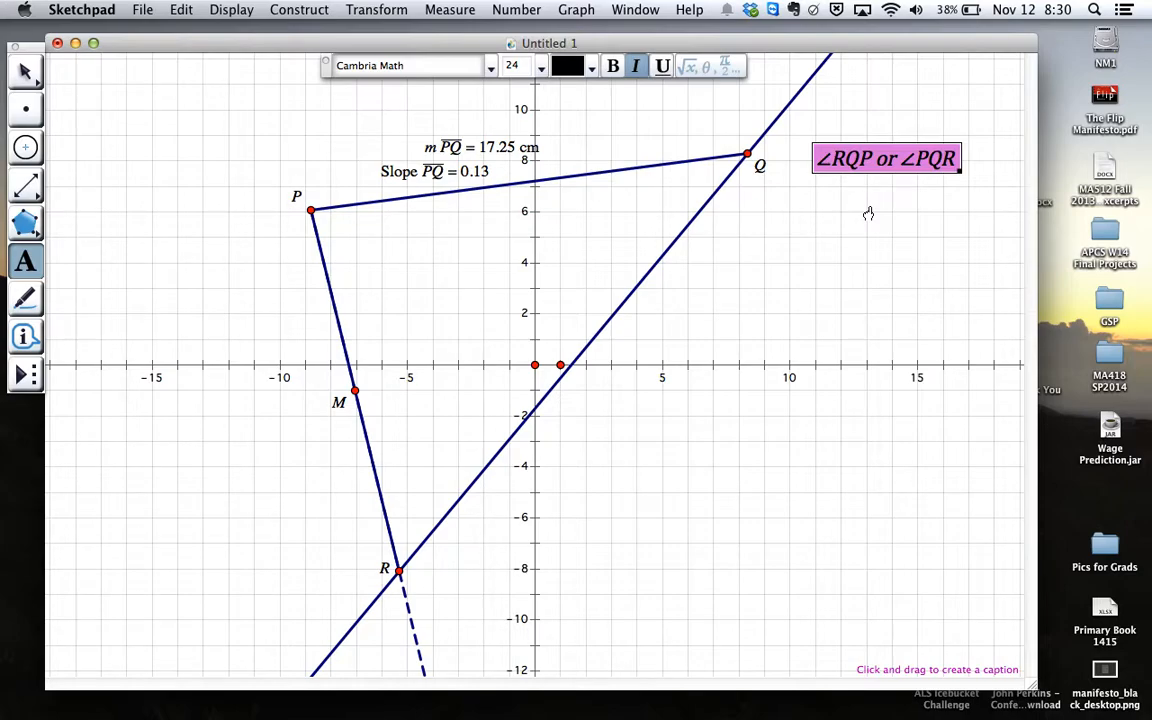
key("Escape")
key("Escape")
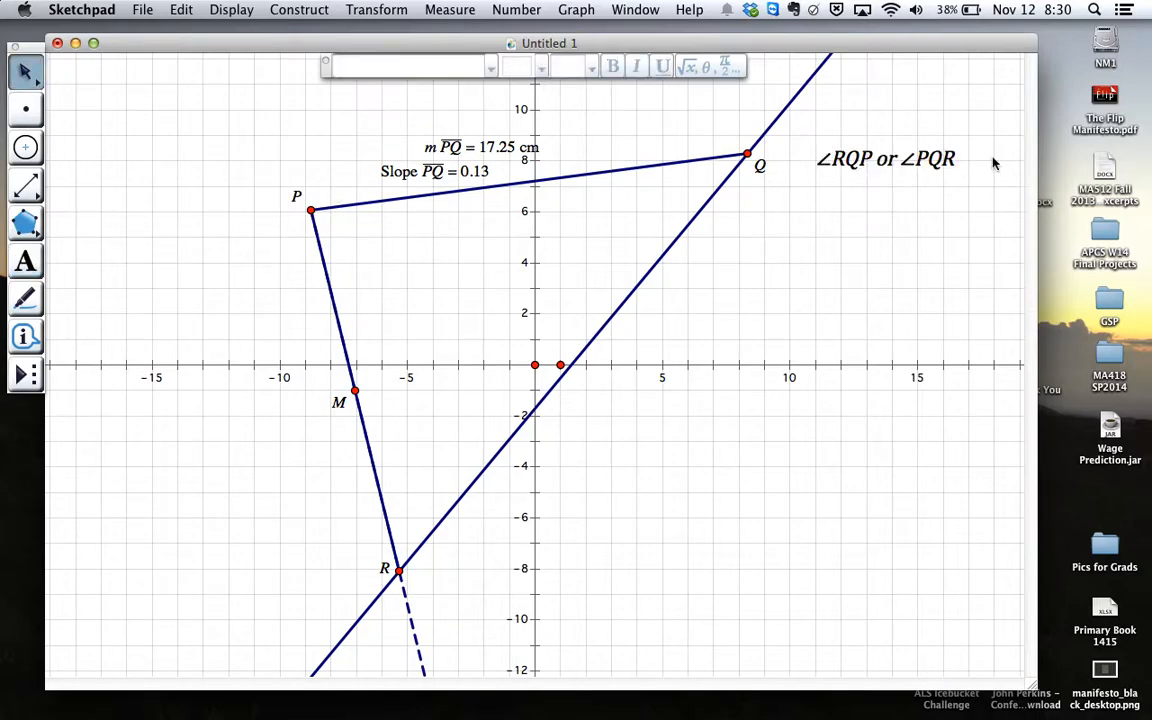
Step: Measure angle PQR from points P, Q and R, and place the measurement below the right part of the angle caption
left_click(445, 12)
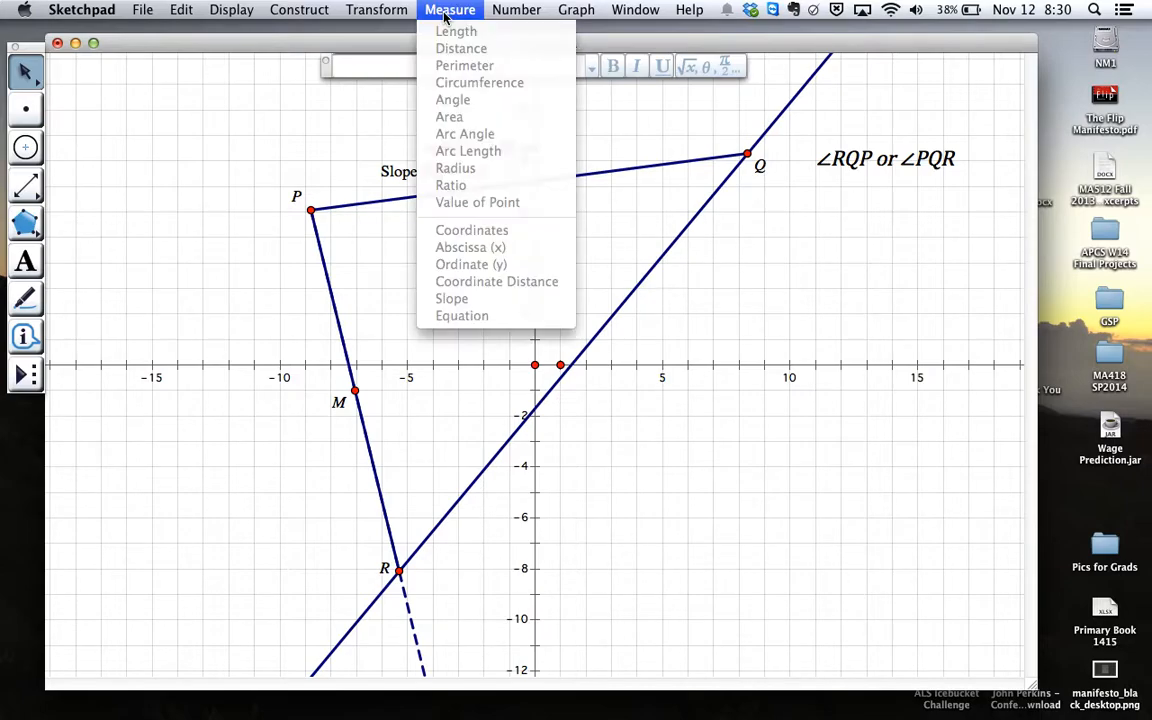
left_click(452, 101)
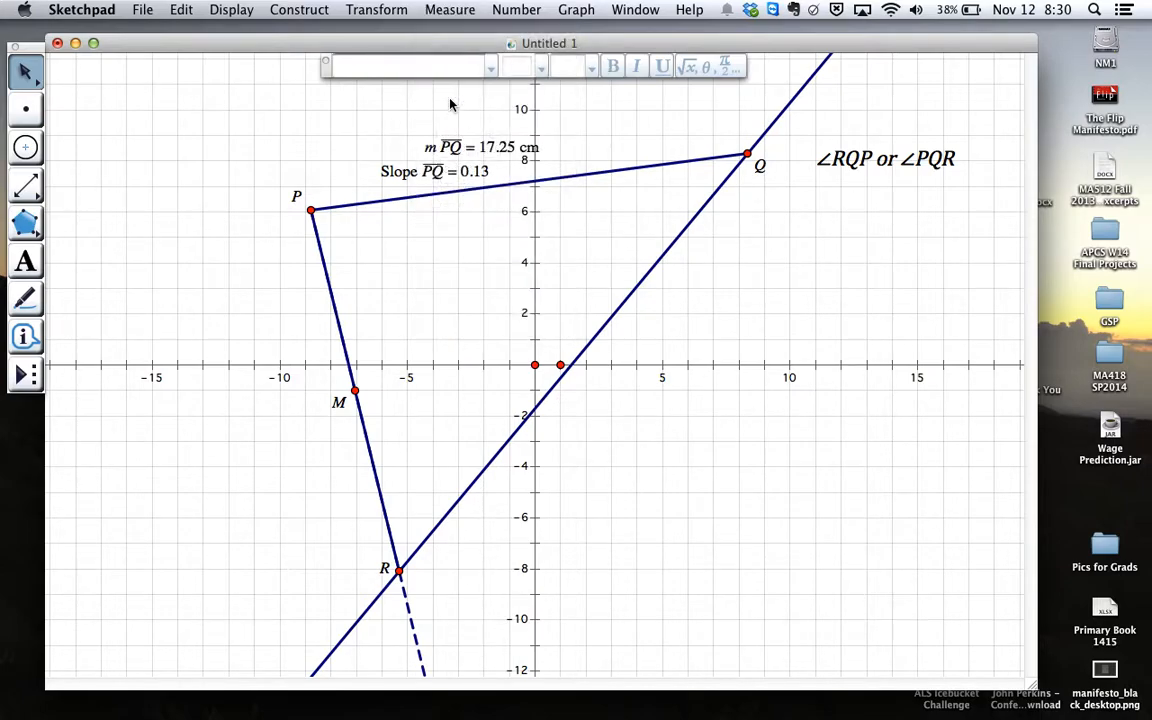
left_click(312, 209)
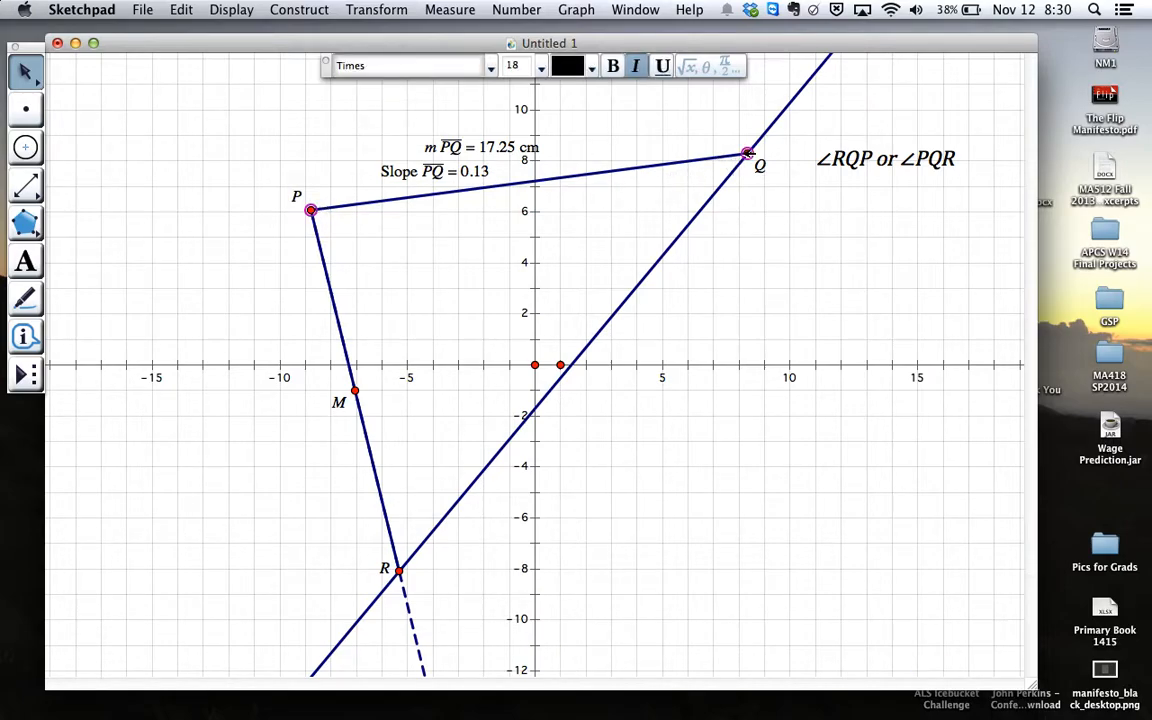
left_click(401, 570, "shift")
left_click(458, 12)
left_click(466, 99)
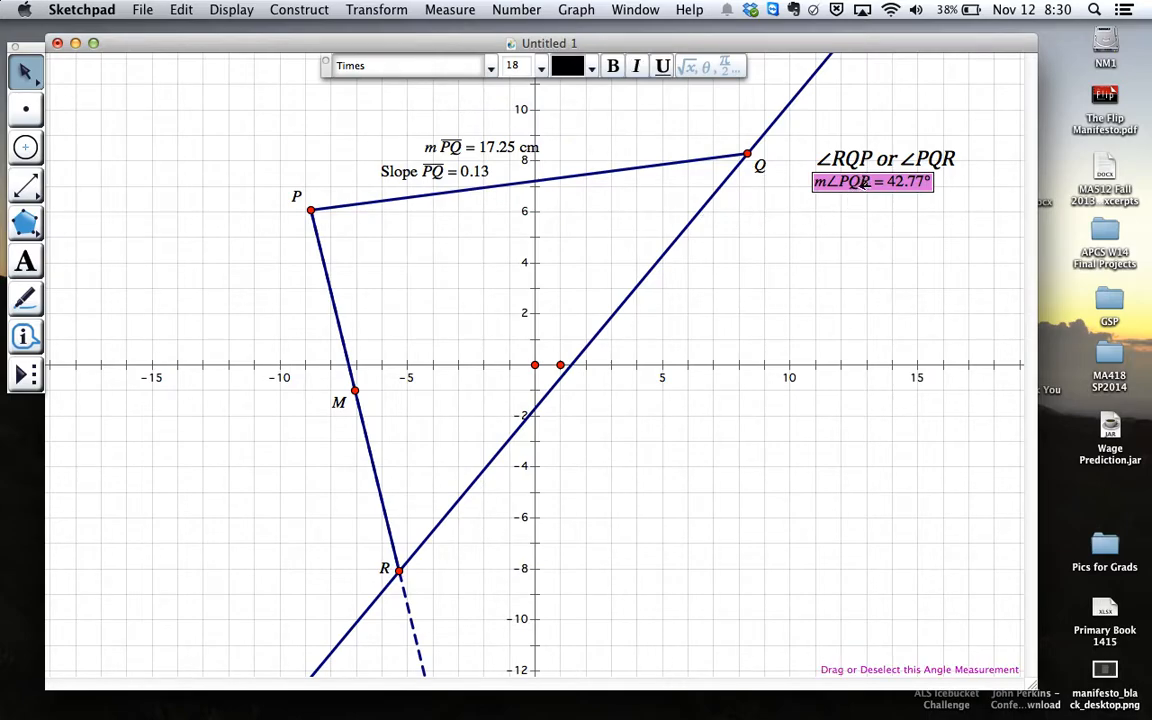
left_click_drag(863, 183, 948, 183)
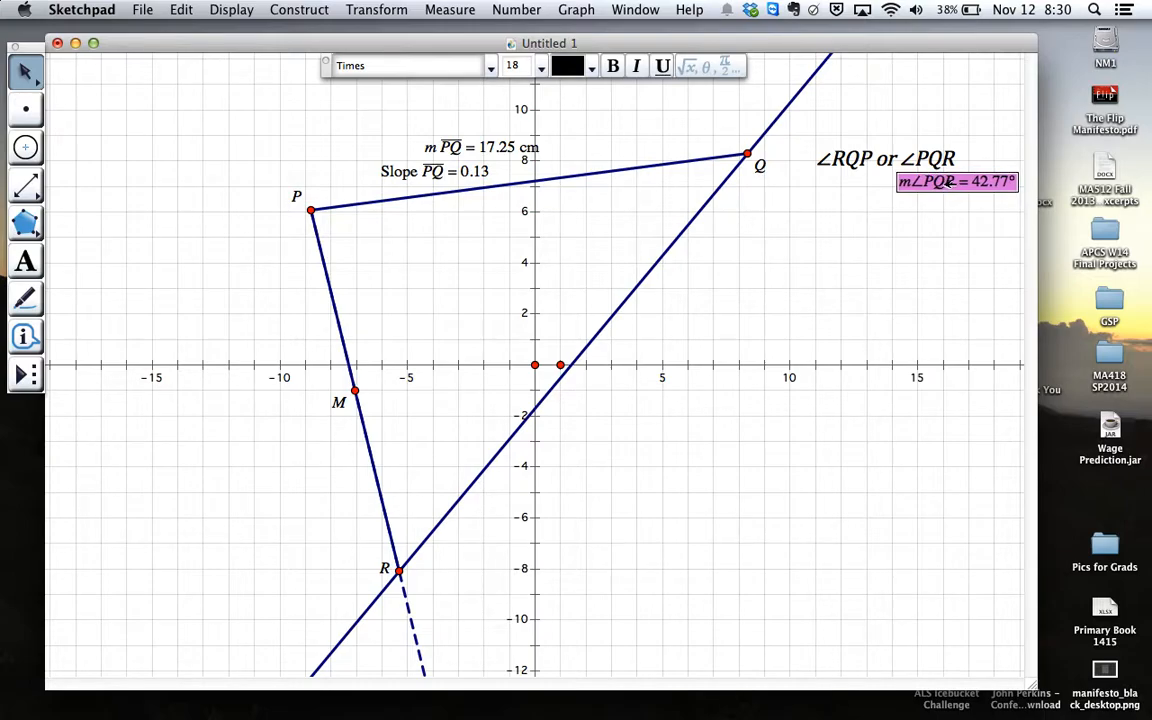
Step: Measure angle RQP from points R, Q and P, and place the measurement below the angle caption, left of the PQR measurement, deselected
left_click(920, 260)
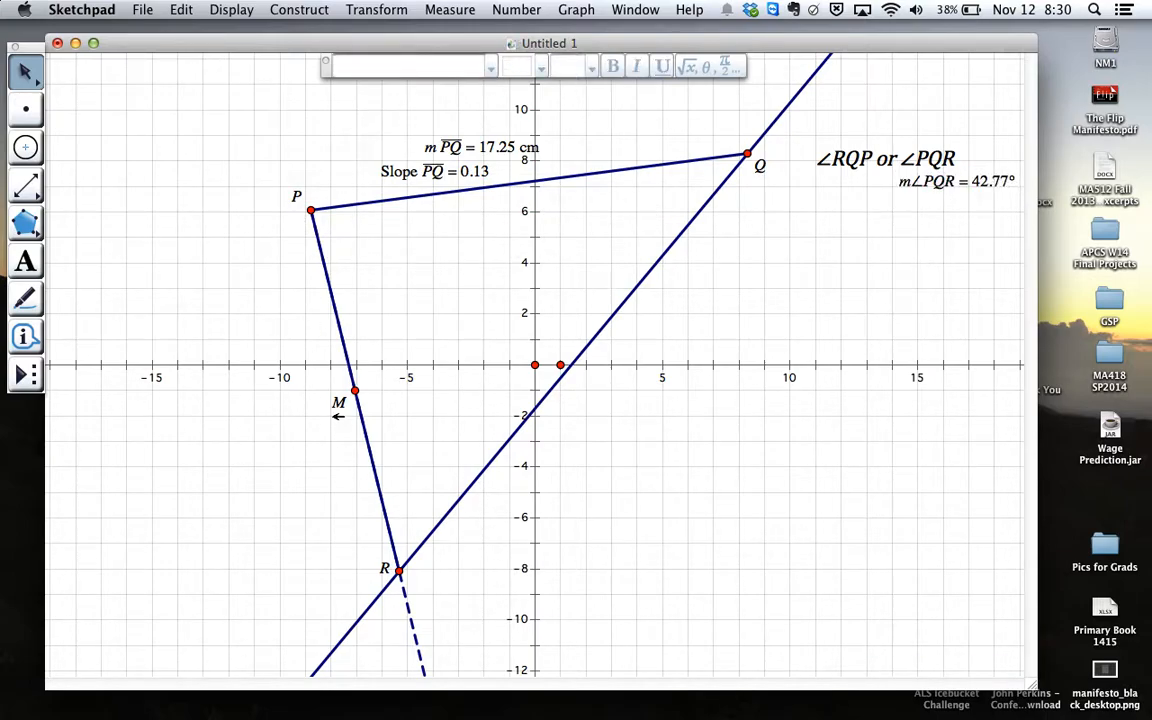
left_click(400, 568)
left_click(748, 154)
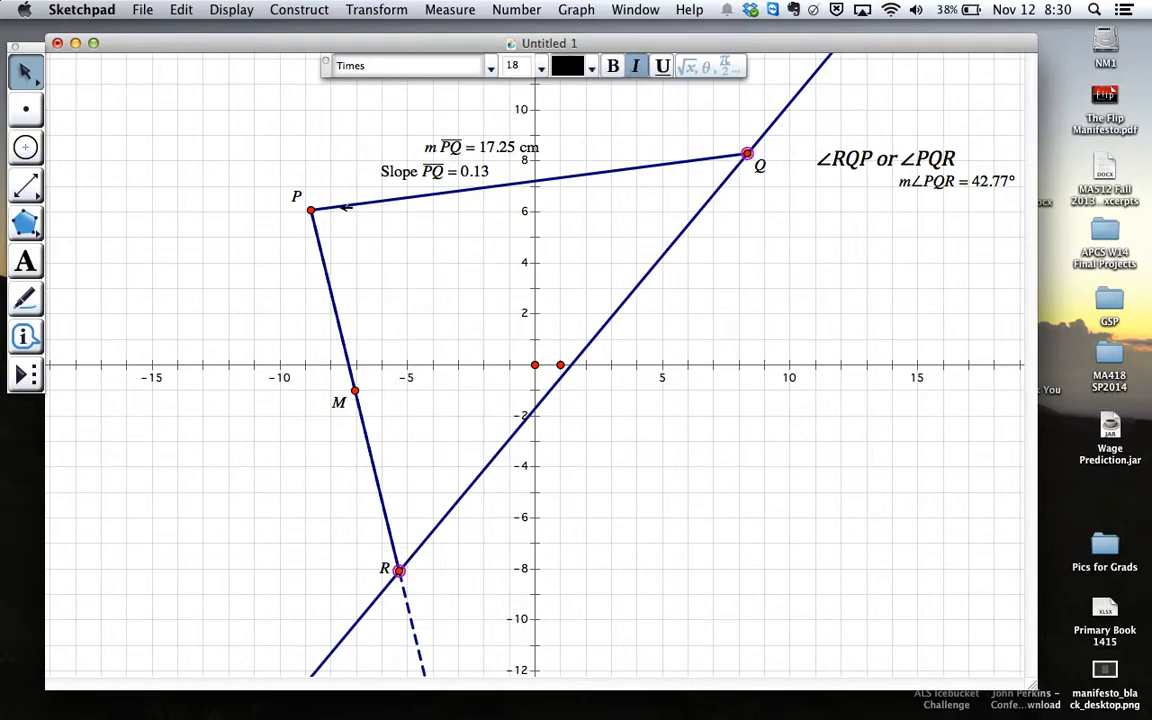
left_click(468, 12)
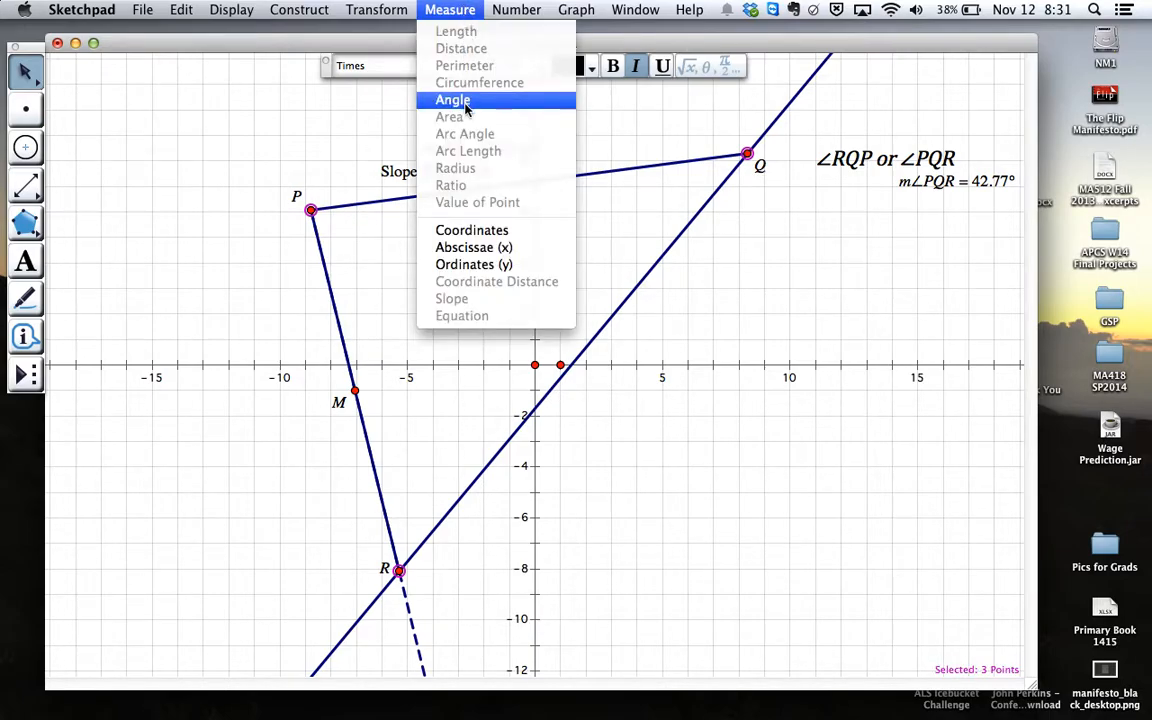
left_click(465, 104)
left_click_drag(877, 206, 812, 188)
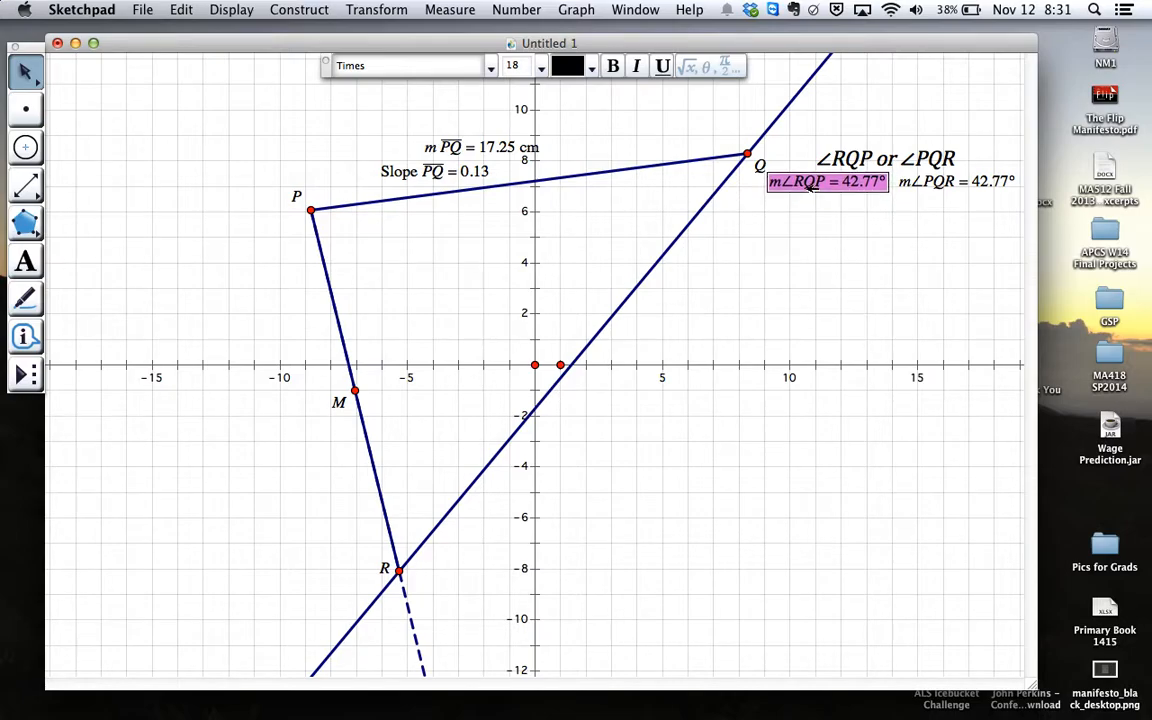
left_click(818, 256)
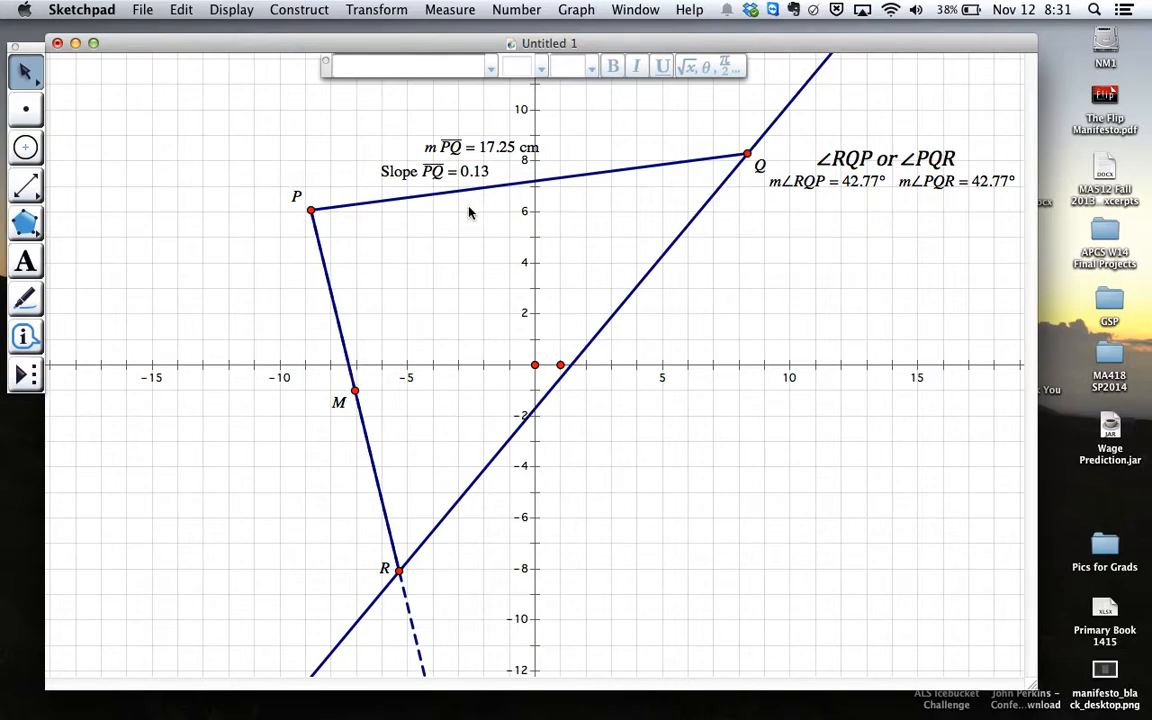
Step: Measure angle QRP from points Q, R and P, and place the measurement just above point R, deselected
left_click(748, 155)
left_click(399, 570)
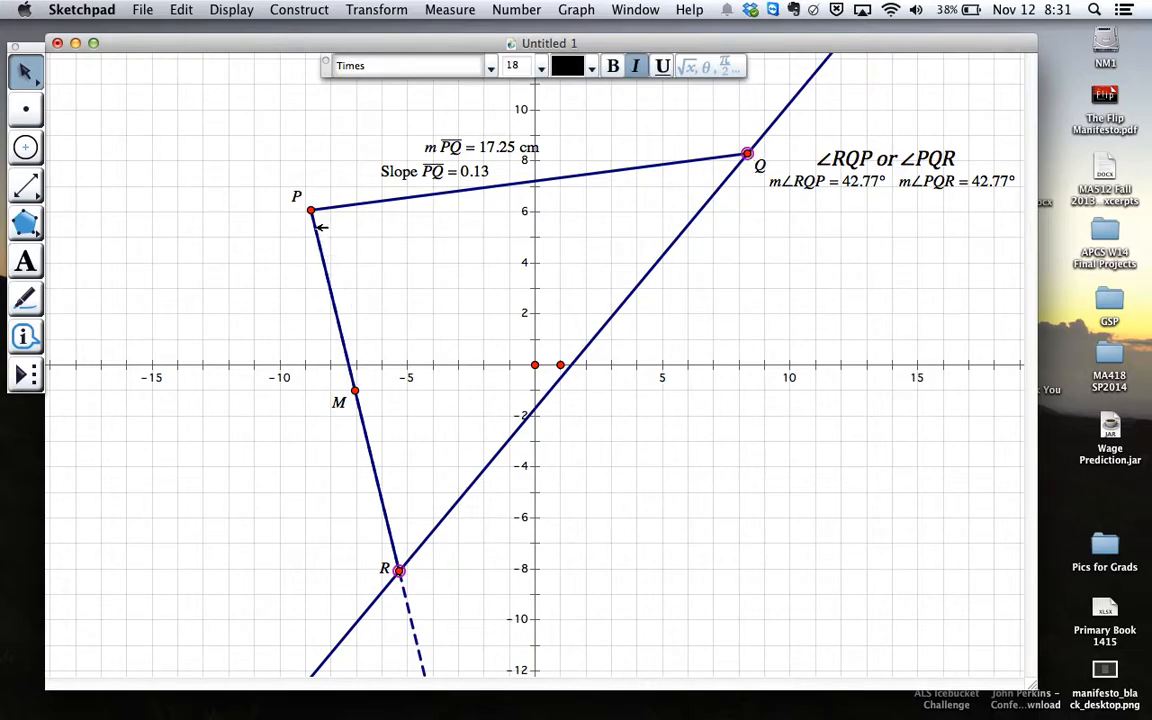
left_click(449, 9)
left_click(490, 100)
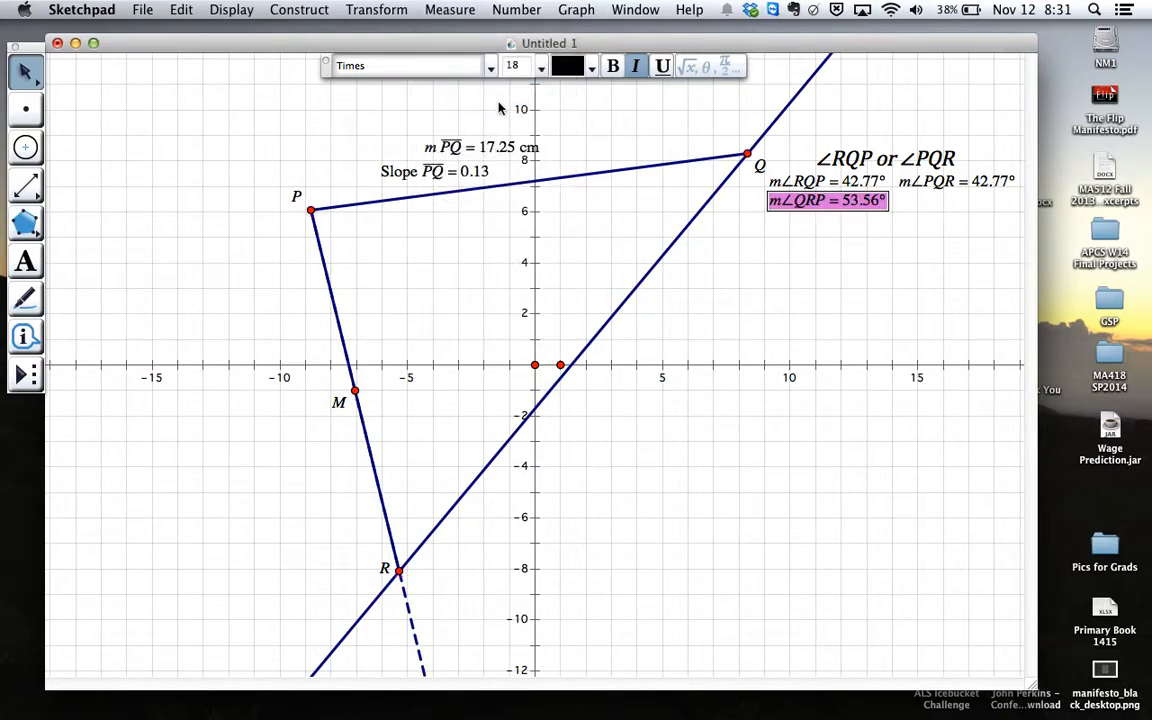
left_click_drag(830, 200, 419, 519)
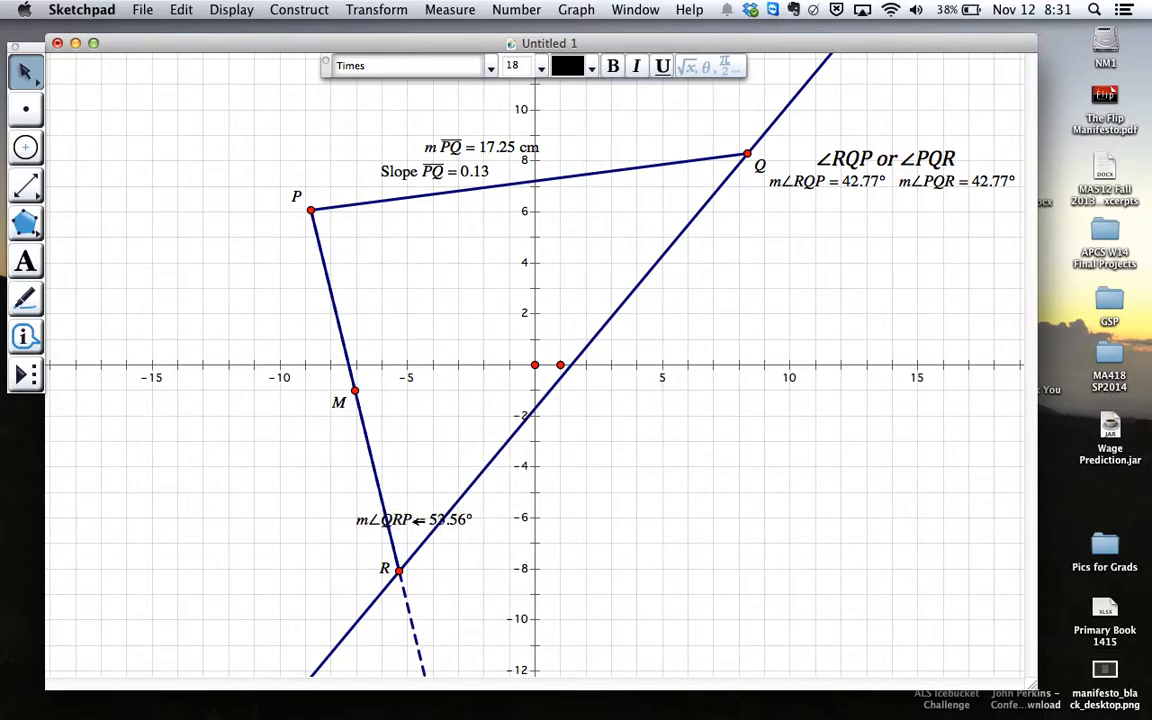
key("Escape")
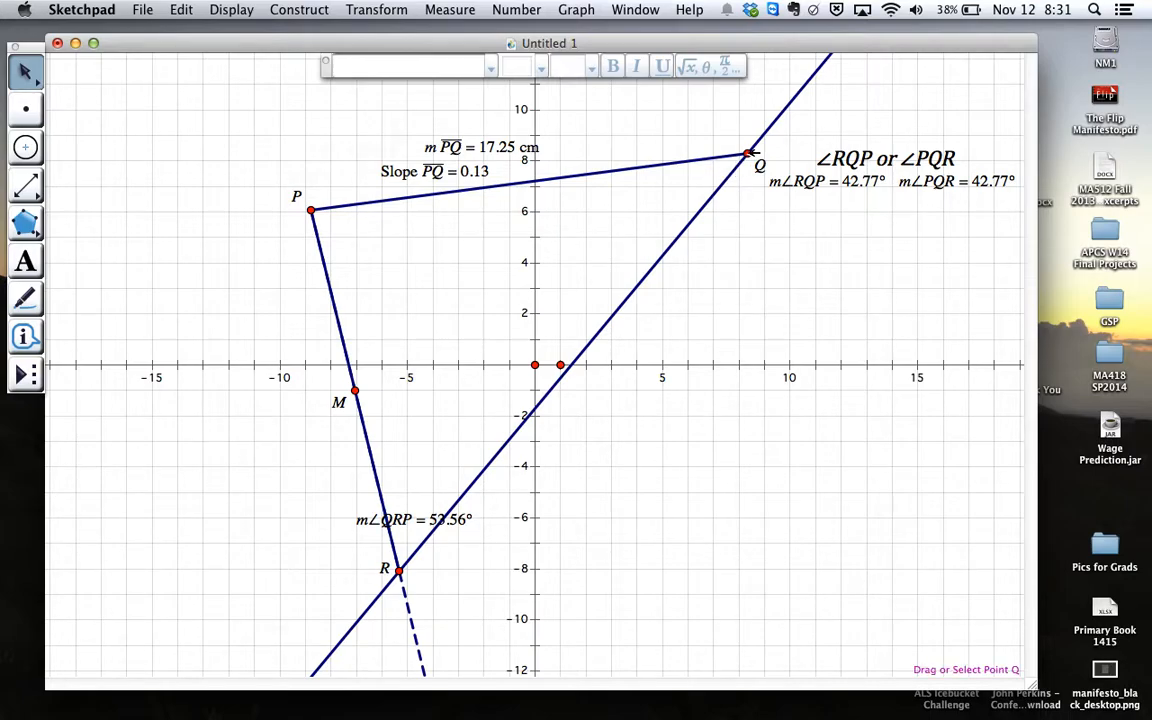
Step: Measure angle PRQ by choosing points P, R and Q in that order
left_click(312, 210)
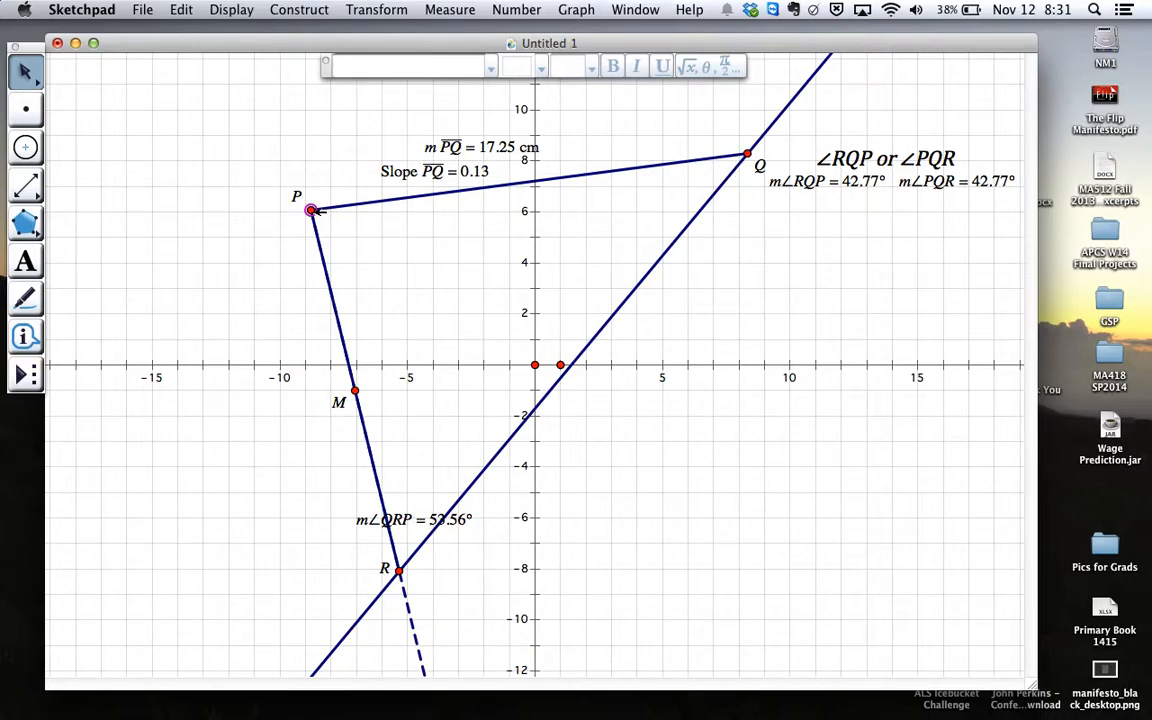
left_click(401, 569)
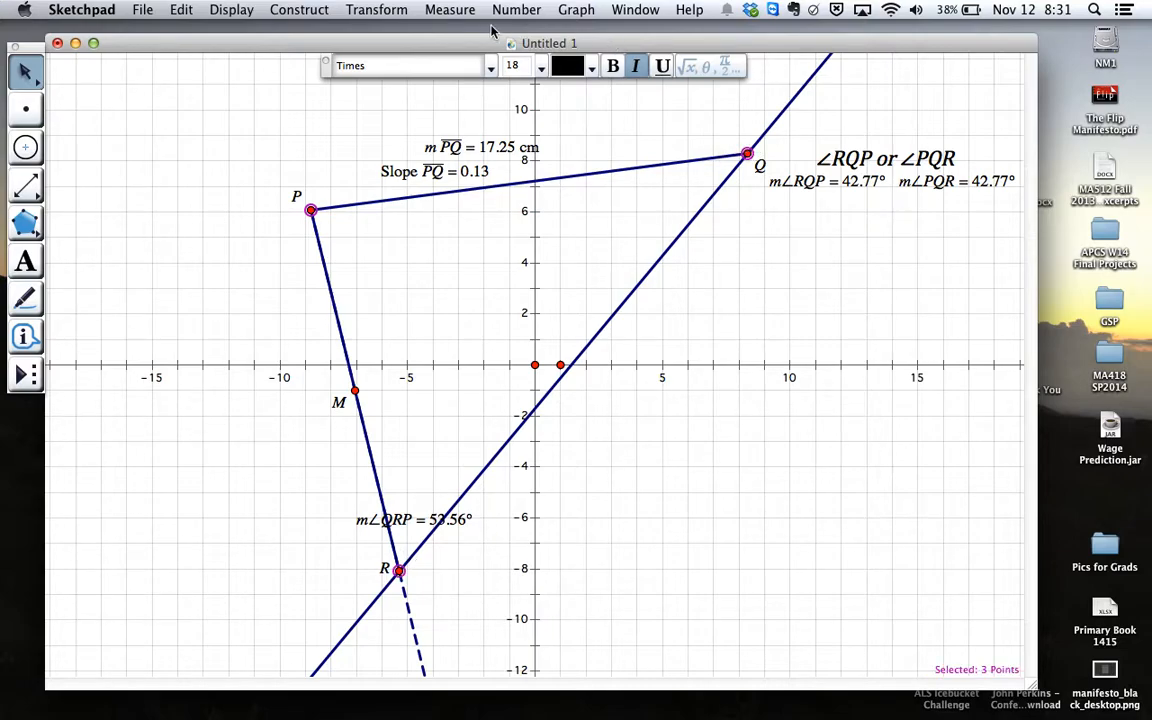
left_click(455, 12)
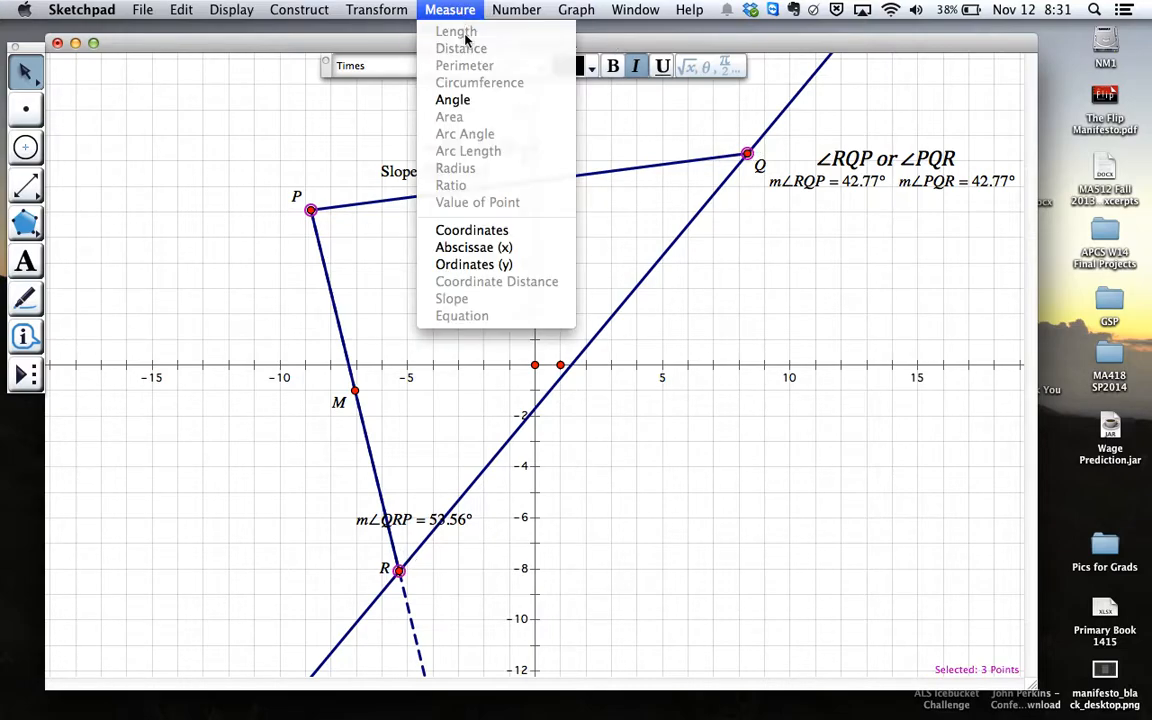
left_click(478, 101)
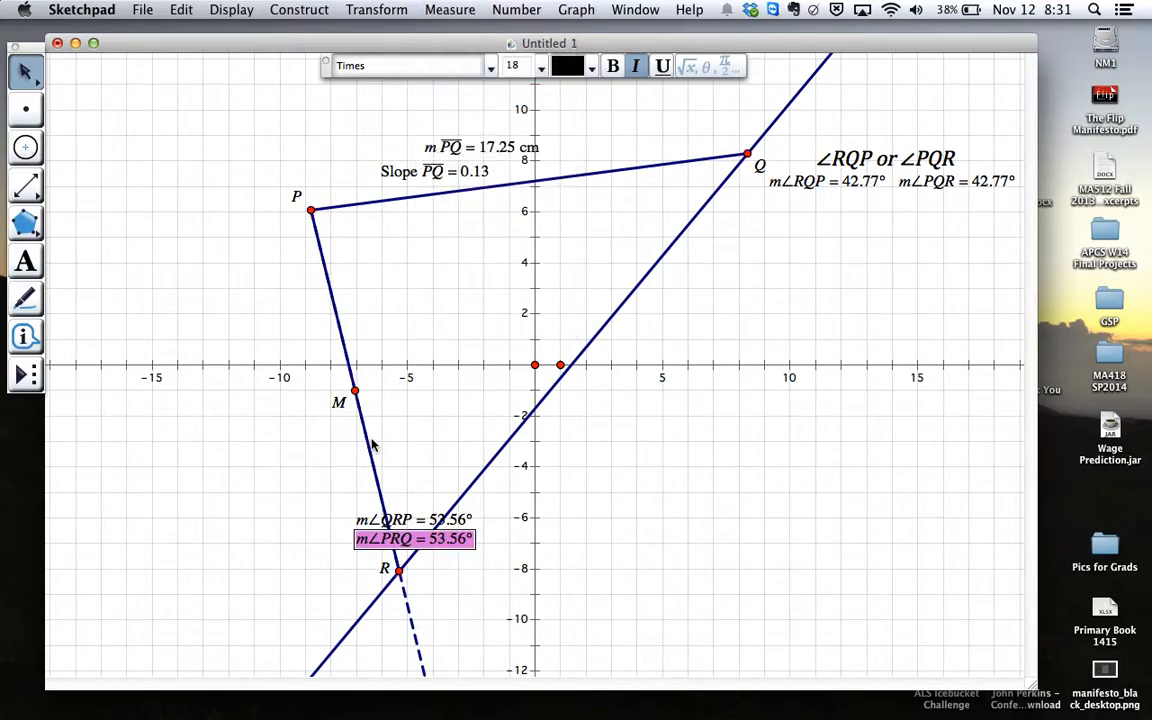